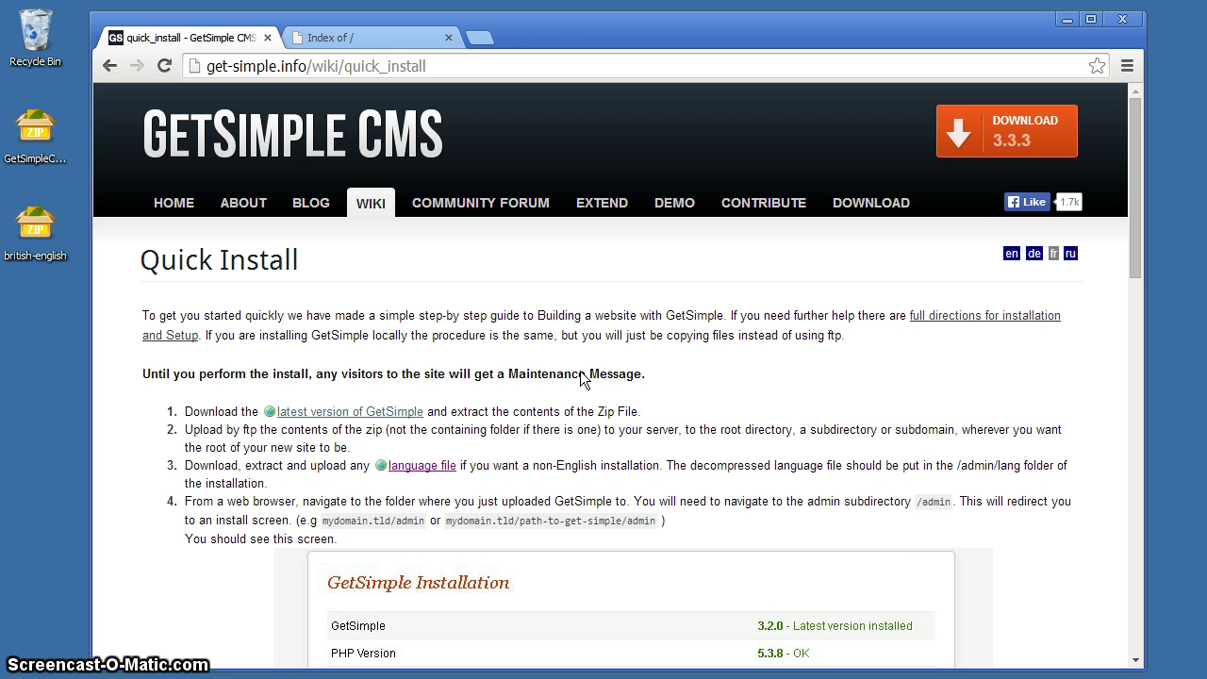
# Step: Extract GetSimpleCMS_3.3.3.zip to the desktop with PeaZip's Extract command
pyautogui.click(596, 366)
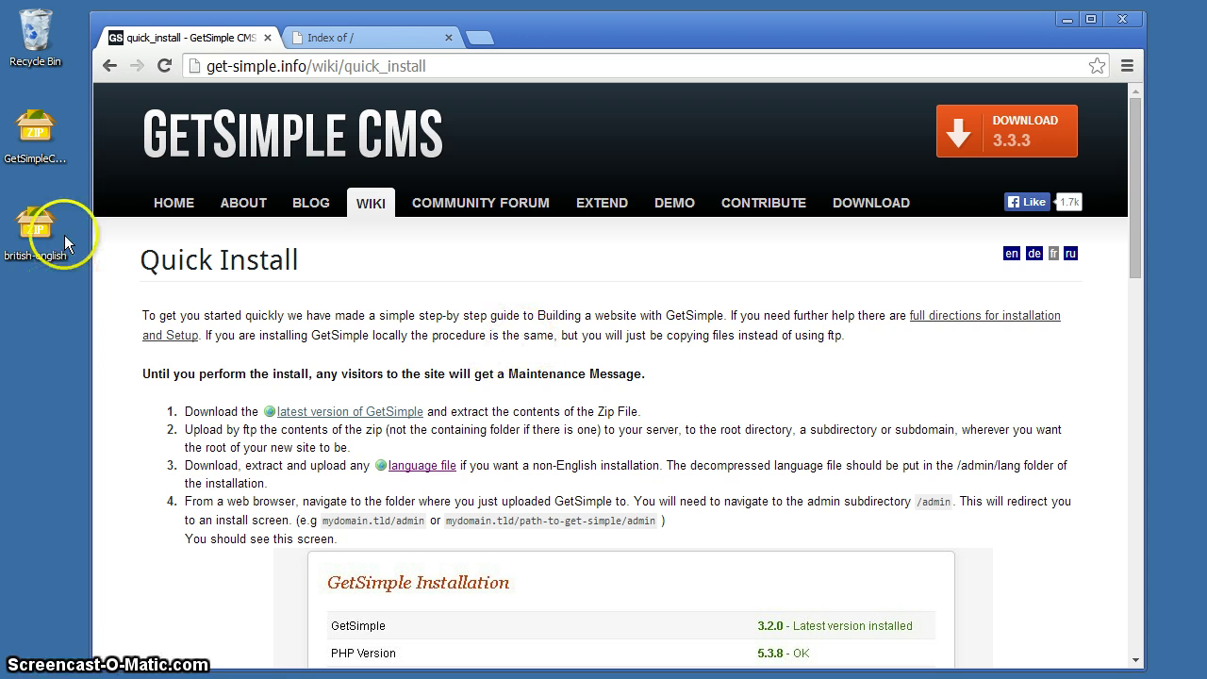
pyautogui.click(37, 151)
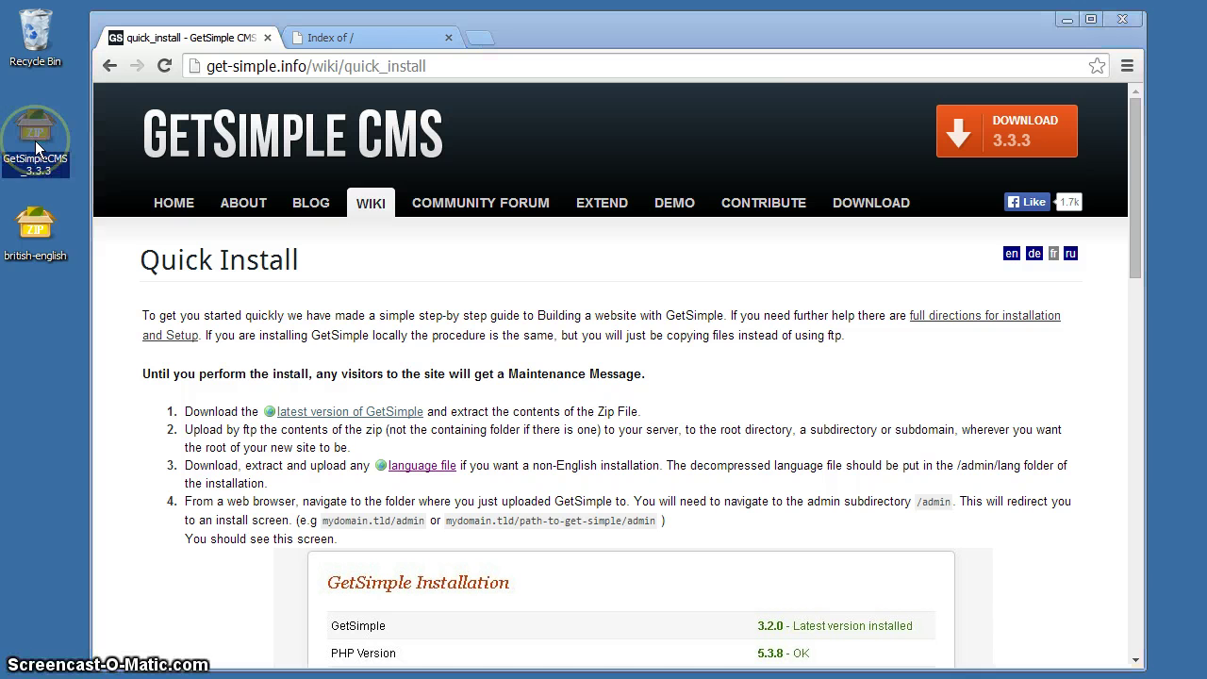
pyautogui.rightClick(36, 144)
pyautogui.moveTo(66, 169)
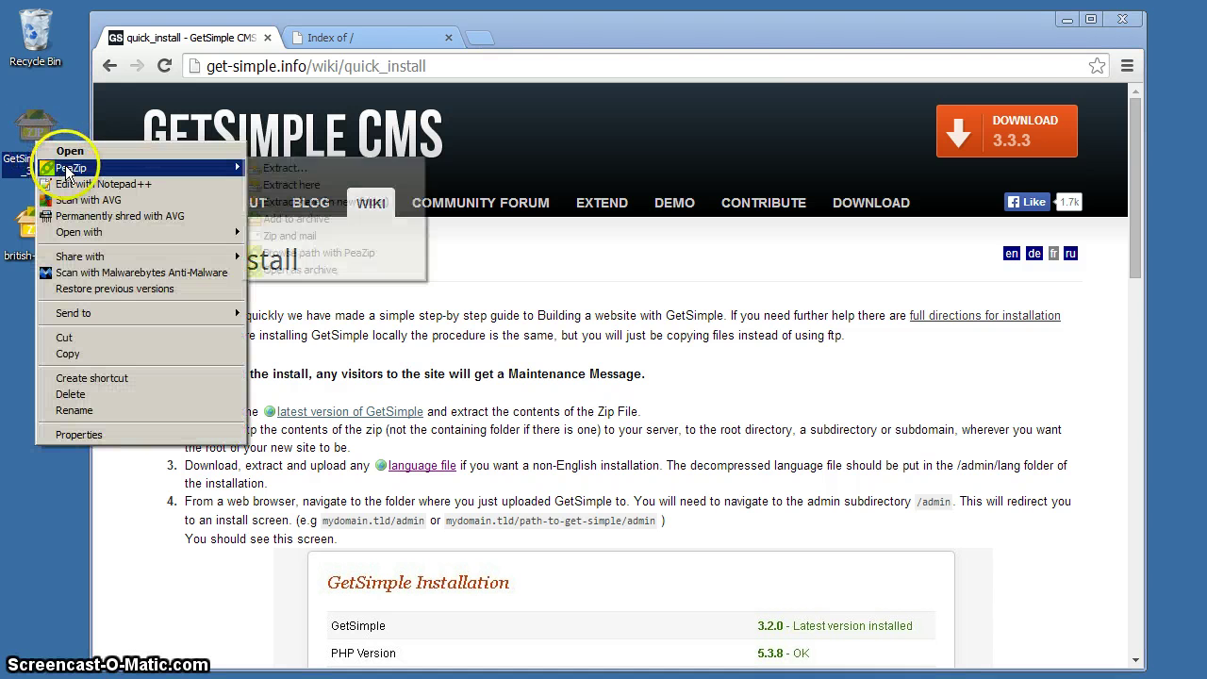
pyautogui.click(278, 167)
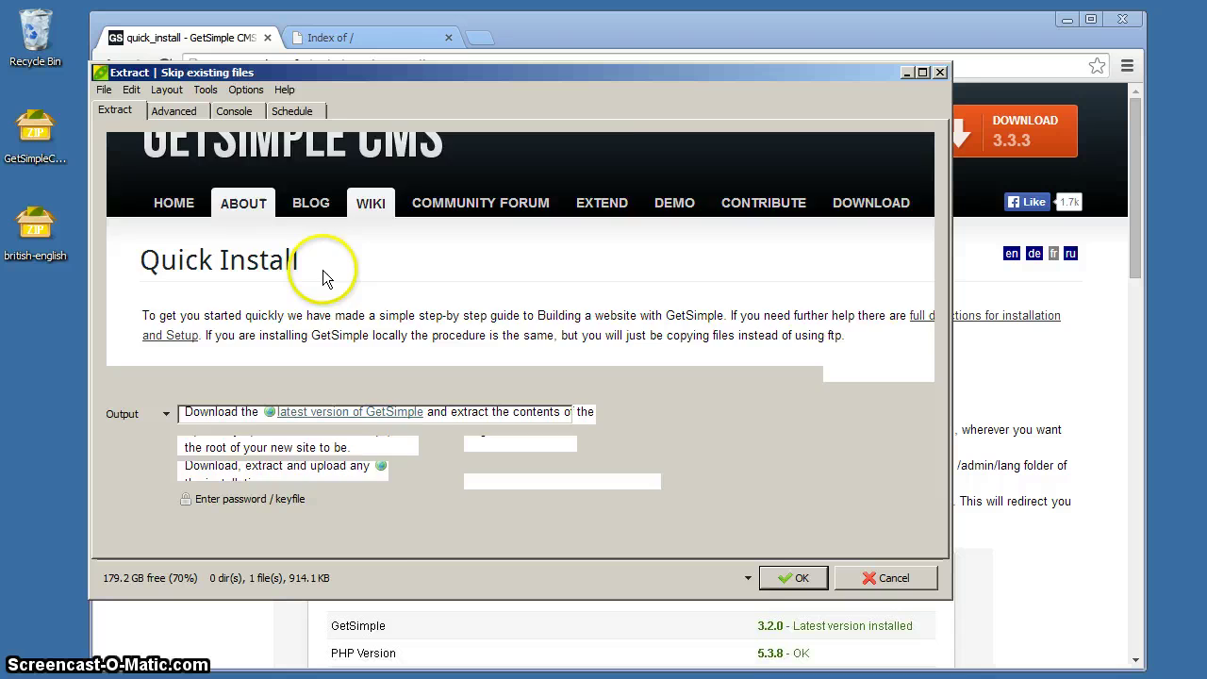
pyautogui.click(792, 576)
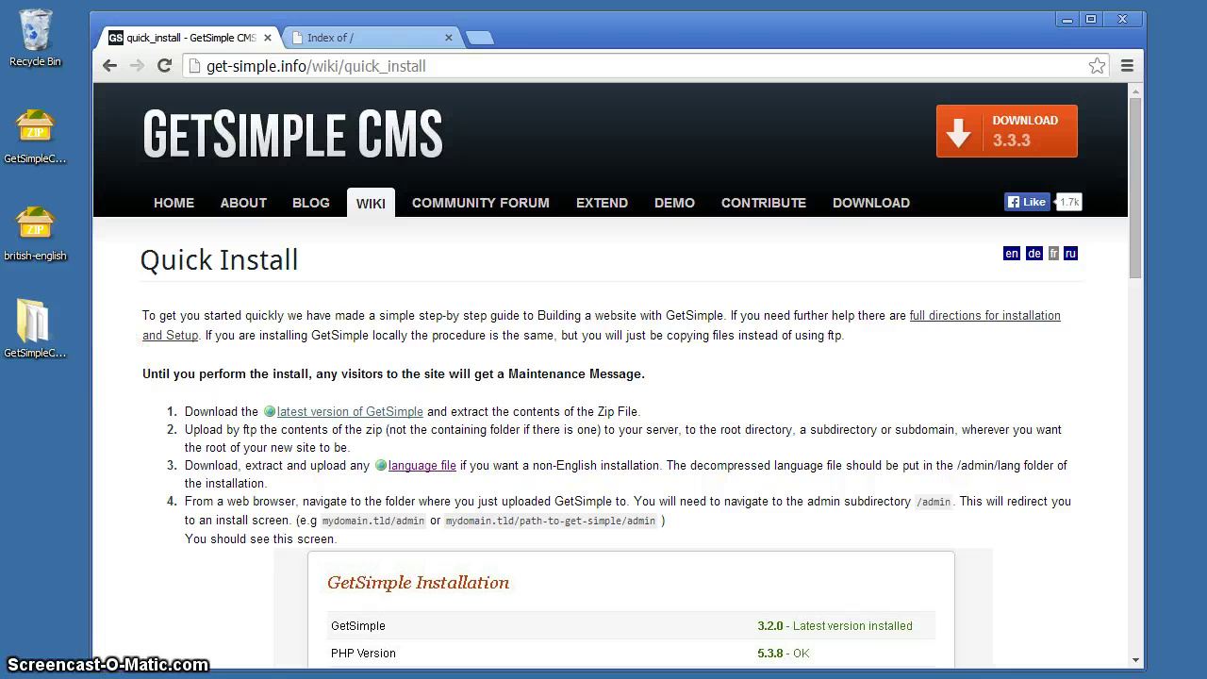
# Step: Connect FileZilla to ftp.book-group.info in a new tab and browse to the empty /public_html folder
pyautogui.hotkey('alt', 'Tab')
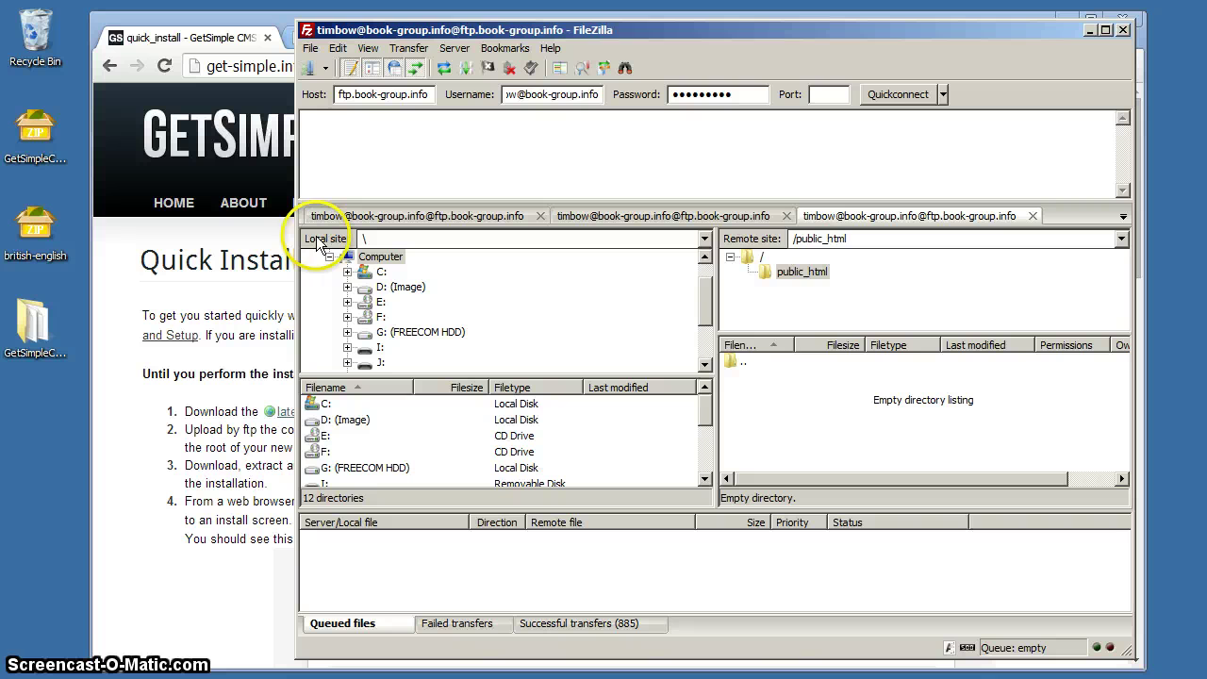
pyautogui.click(900, 98)
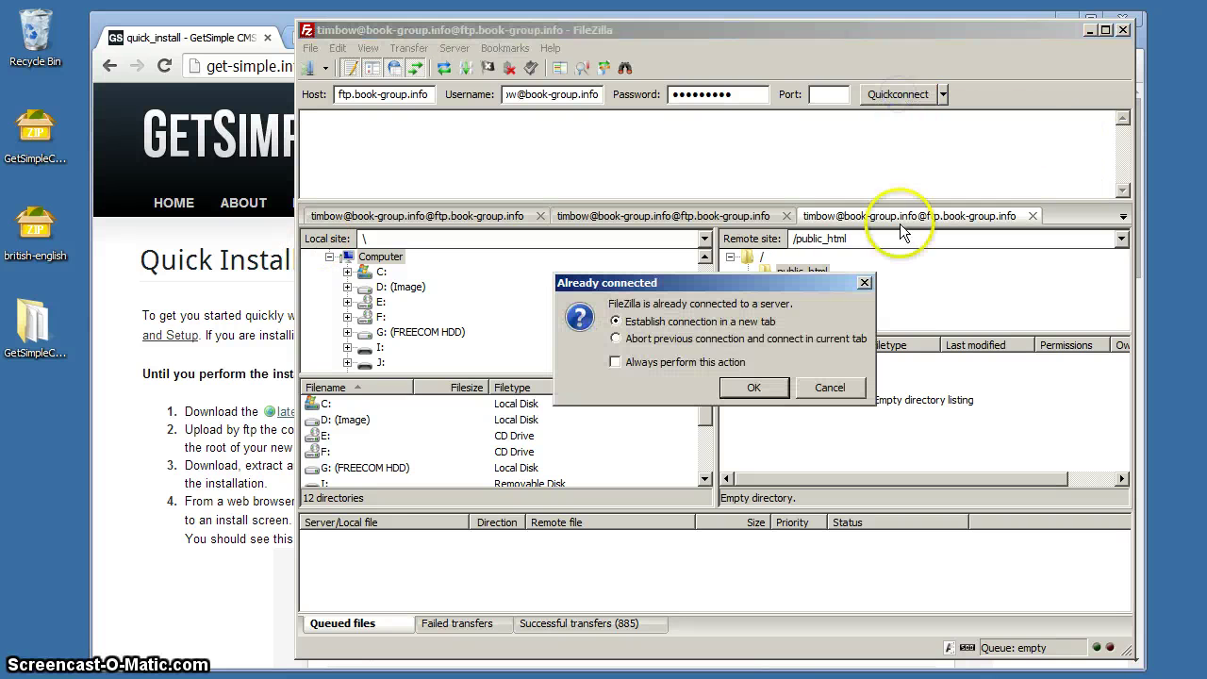
pyautogui.click(754, 388)
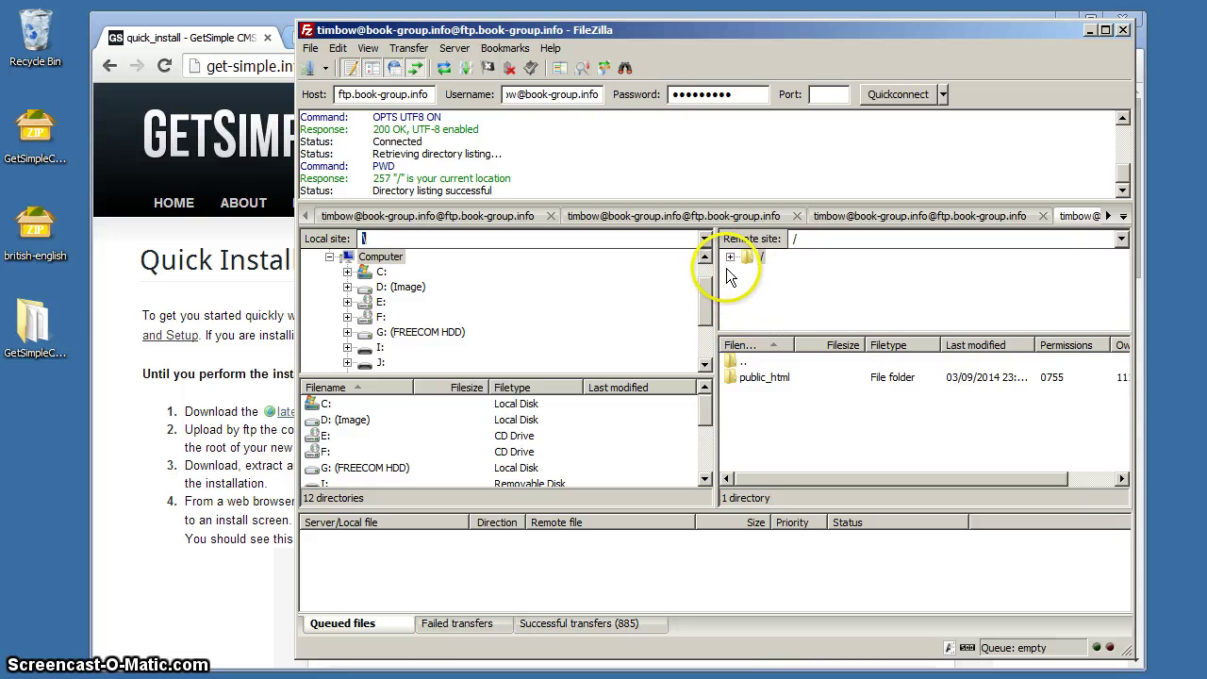
pyautogui.click(732, 260)
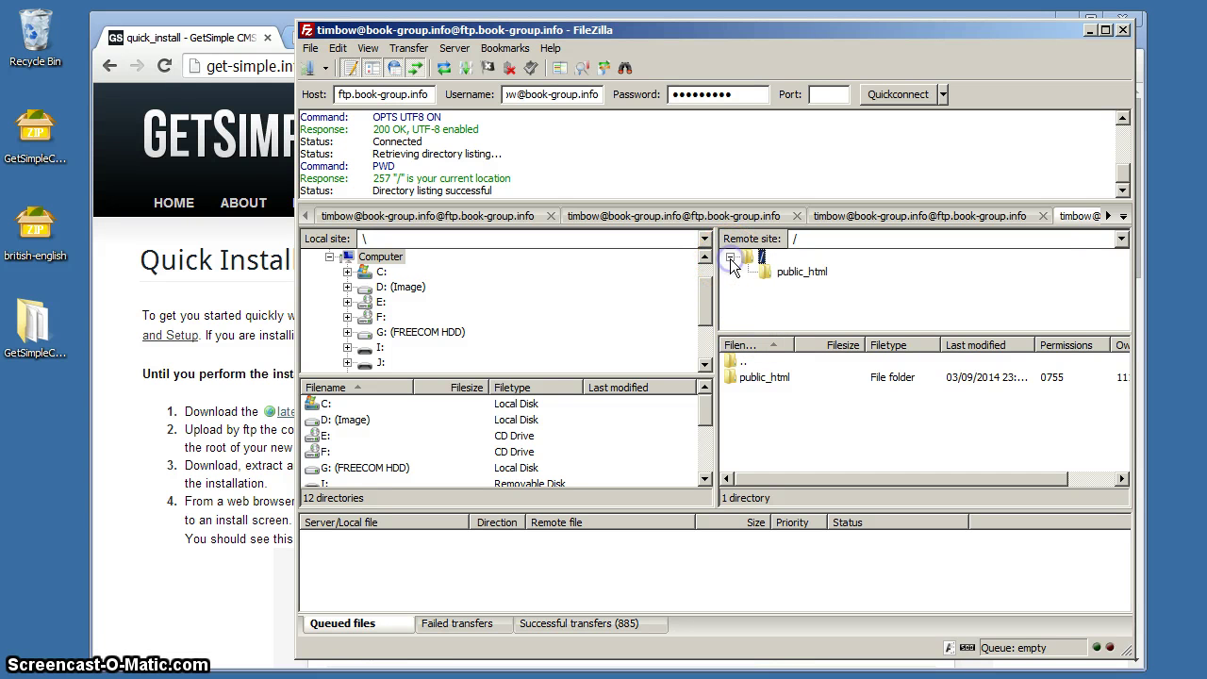
pyautogui.click(799, 276)
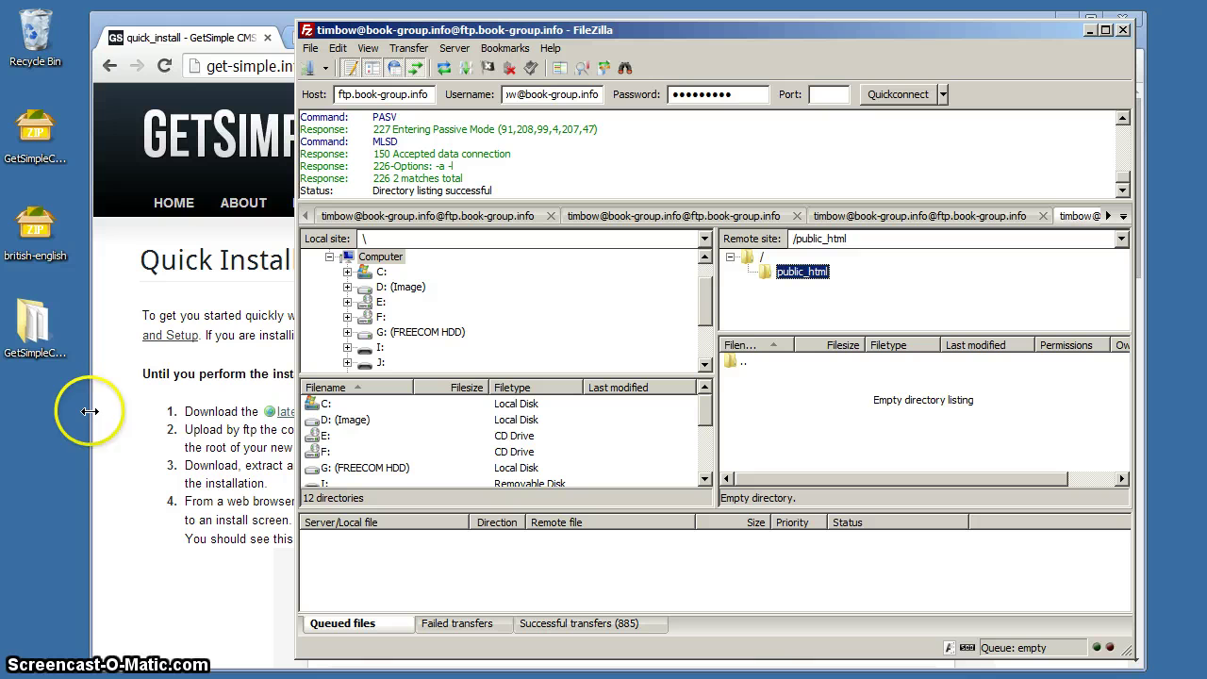
pyautogui.click(32, 325)
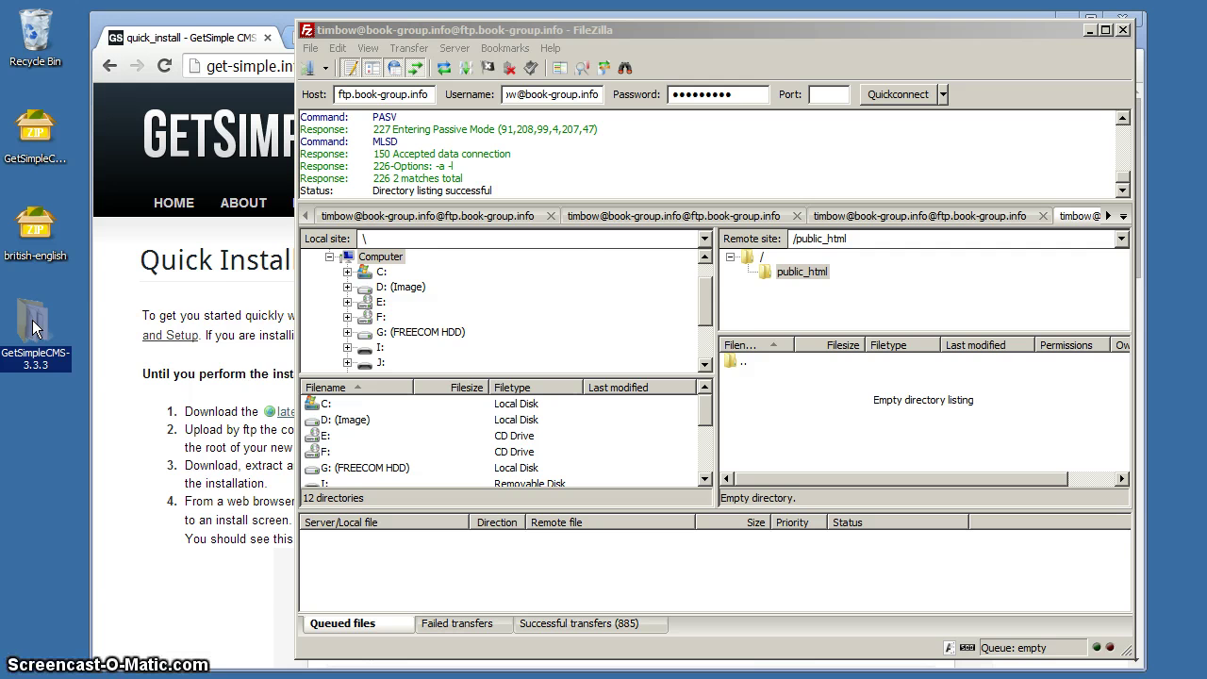
# Step: Drag all 11 GetSimpleCMS-3.3.3 items from Explorer into /public_html to upload them, then close Explorer
pyautogui.doubleClick(32, 325)
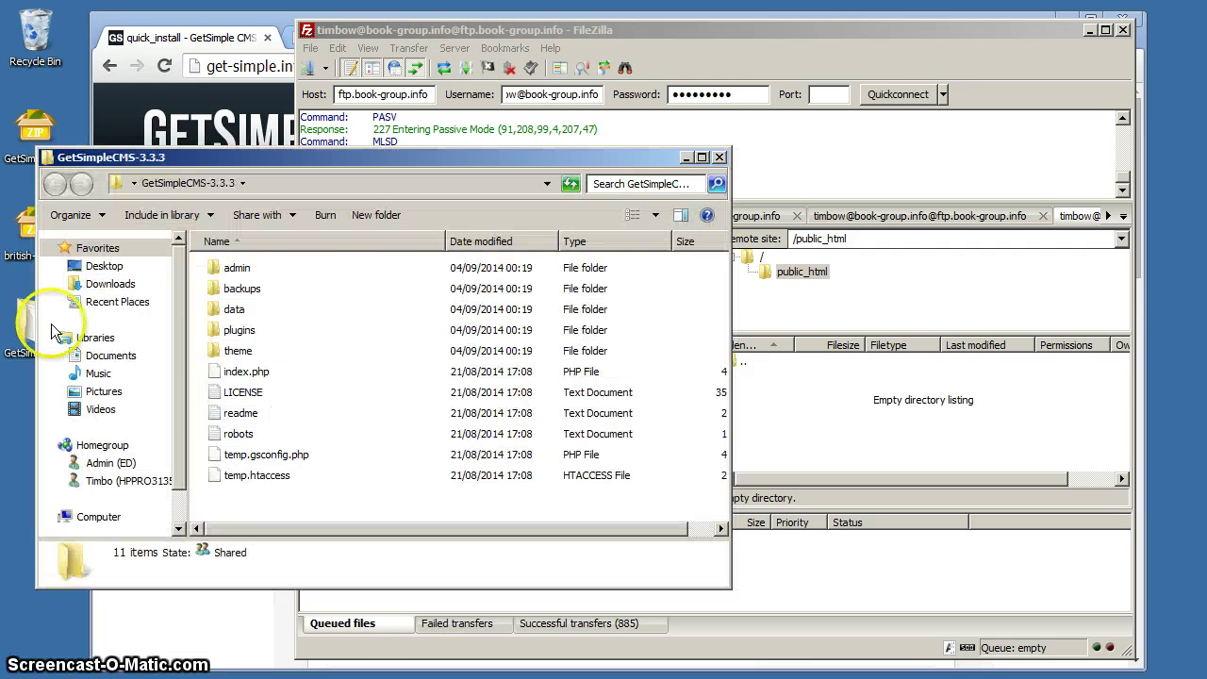
pyautogui.click(238, 269)
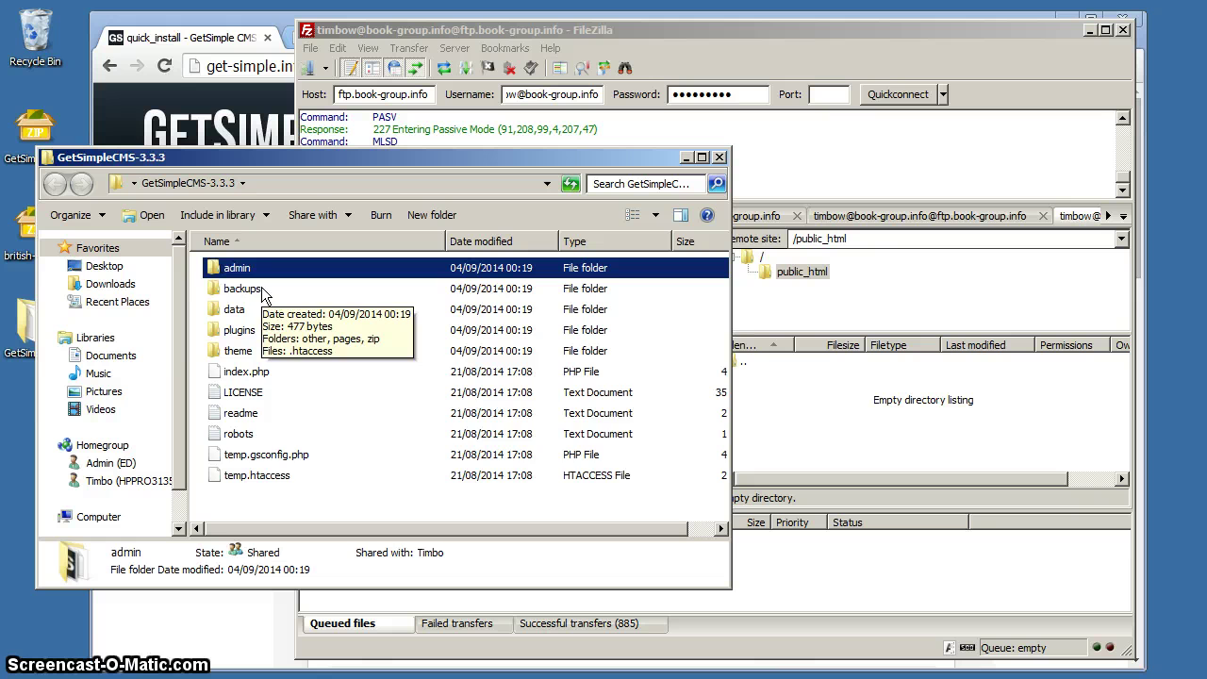
pyautogui.hotkey('ctrl', 'a')
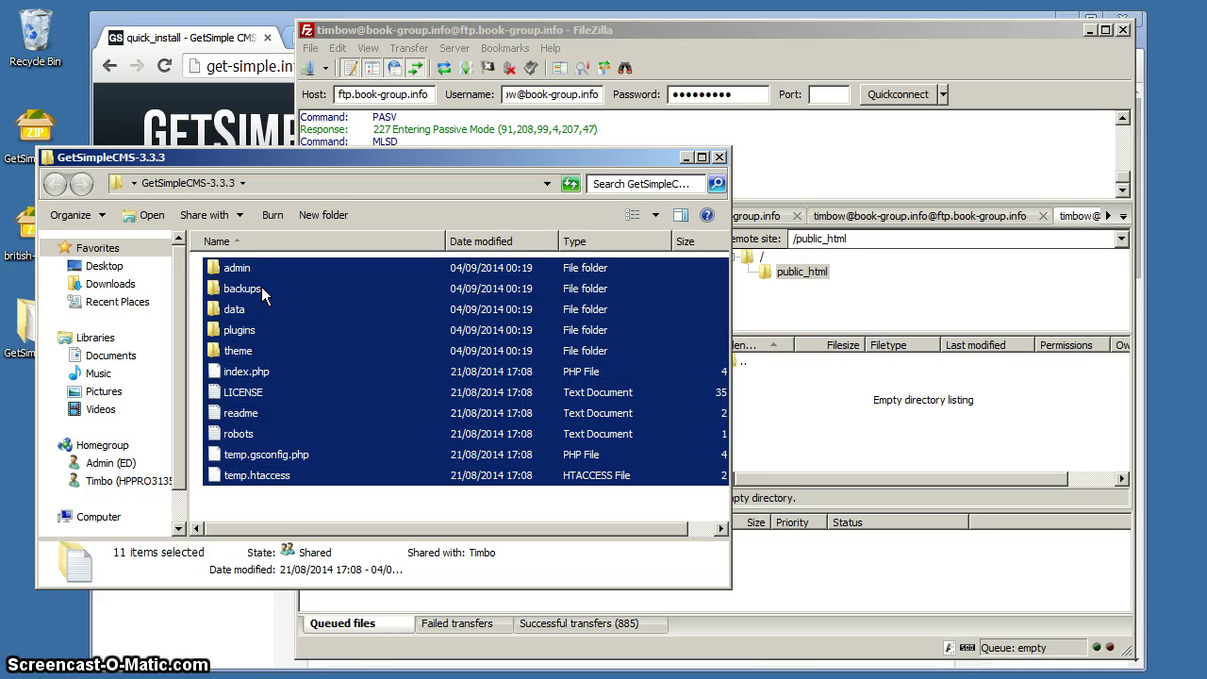
pyautogui.moveTo(392, 390); pyautogui.dragTo(821, 416)
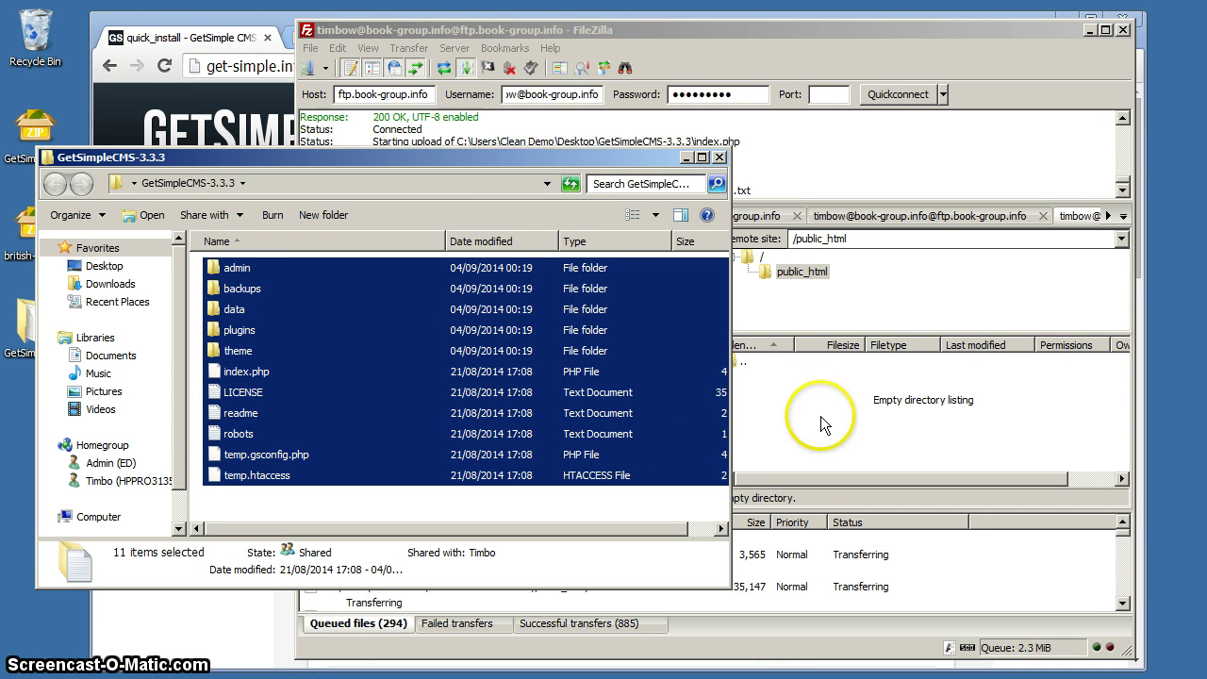
pyautogui.click(719, 159)
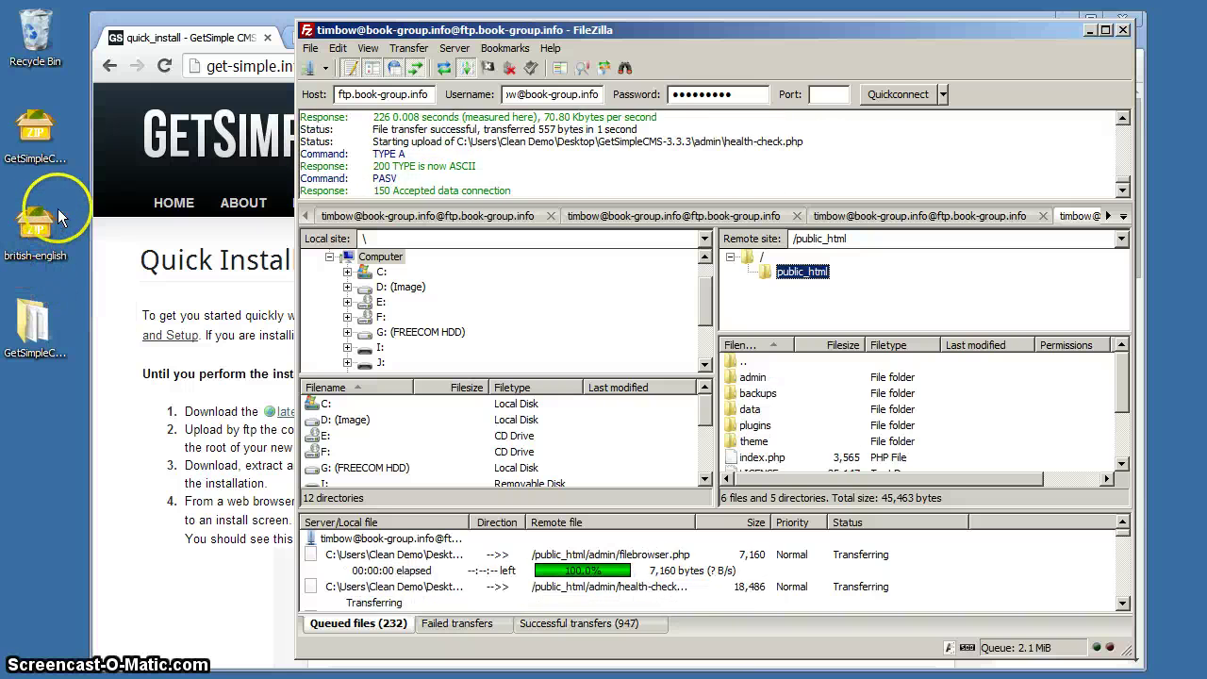
# Step: Extract british-english.zip to the desktop, producing en-gb, en_GB.php and en_GB
pyautogui.rightClick(34, 232)
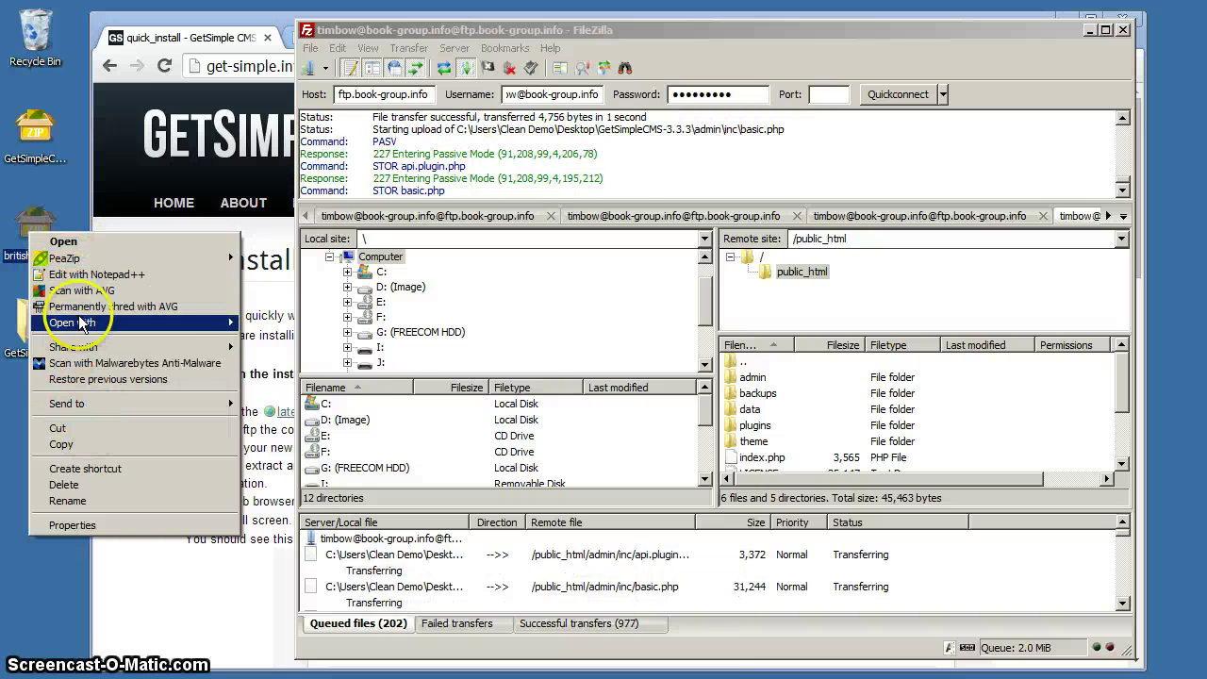
pyautogui.moveTo(75, 262)
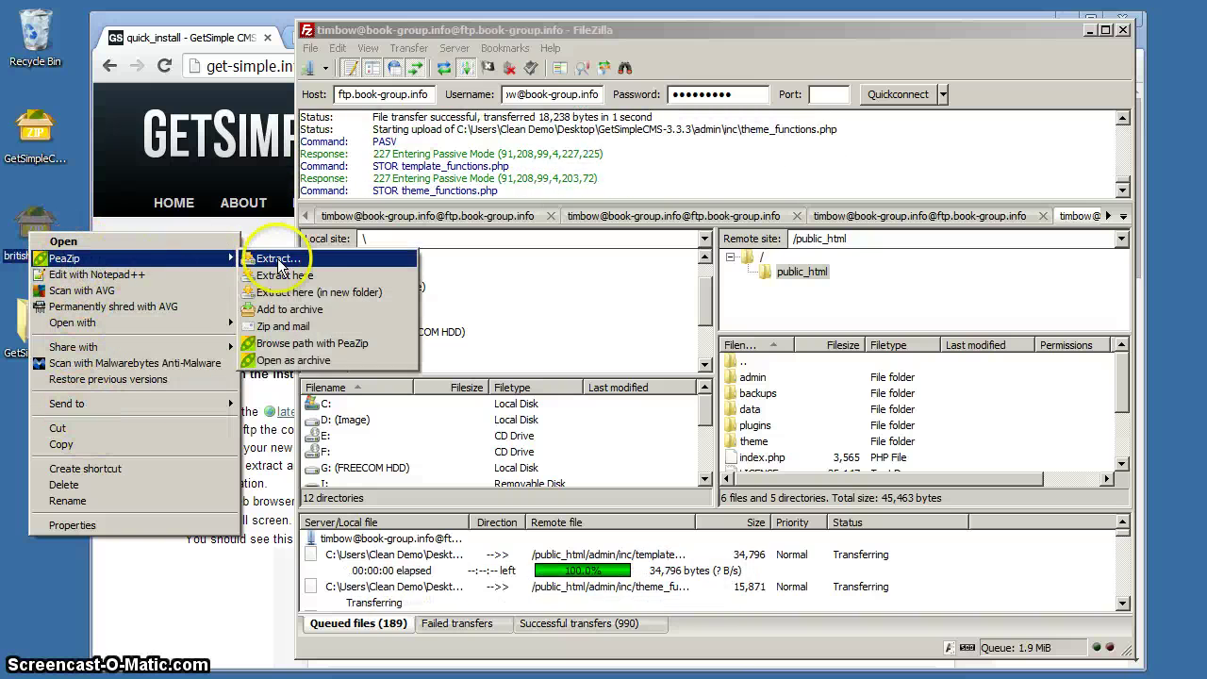
pyautogui.click(247, 266)
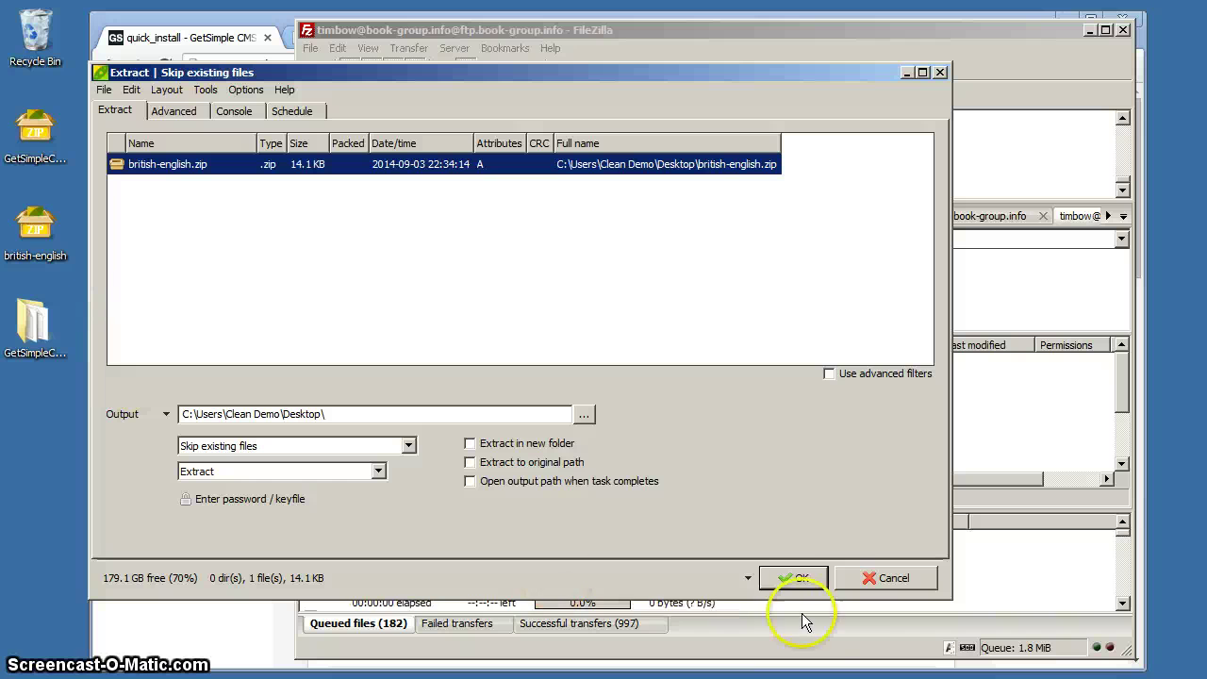
pyautogui.click(801, 578)
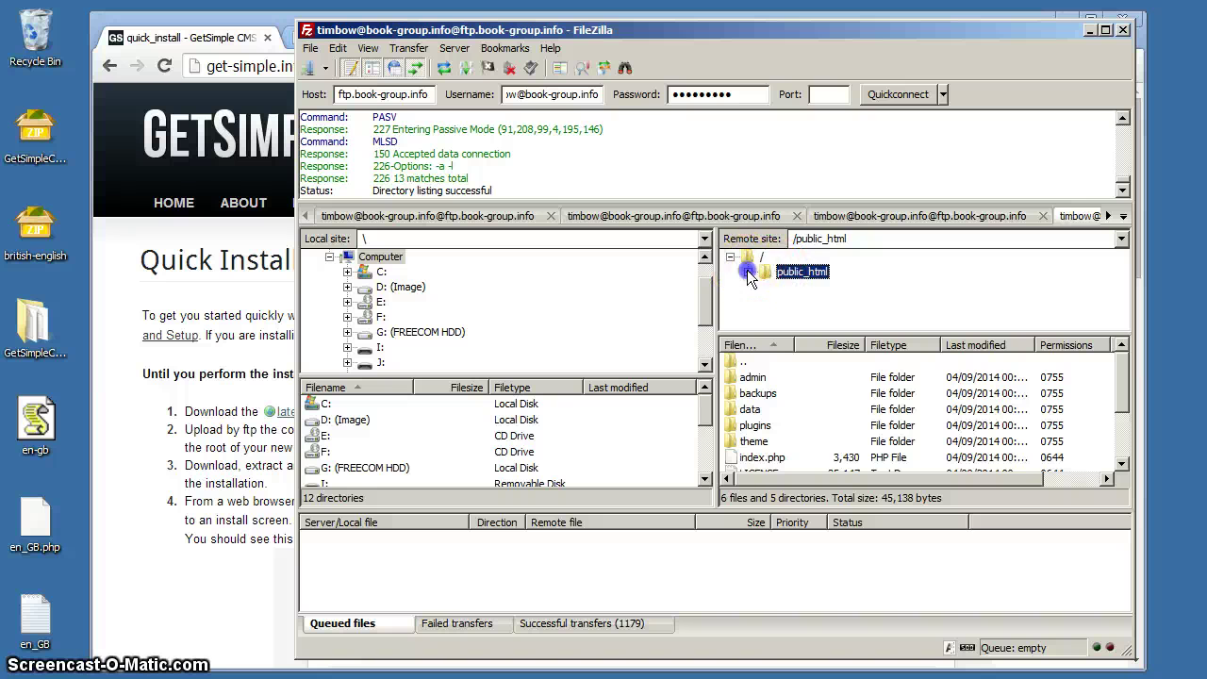
# Step: Upload en_GB.php from the desktop into the server's /public_html/admin/lang folder
pyautogui.click(748, 272)
pyautogui.click(801, 274)
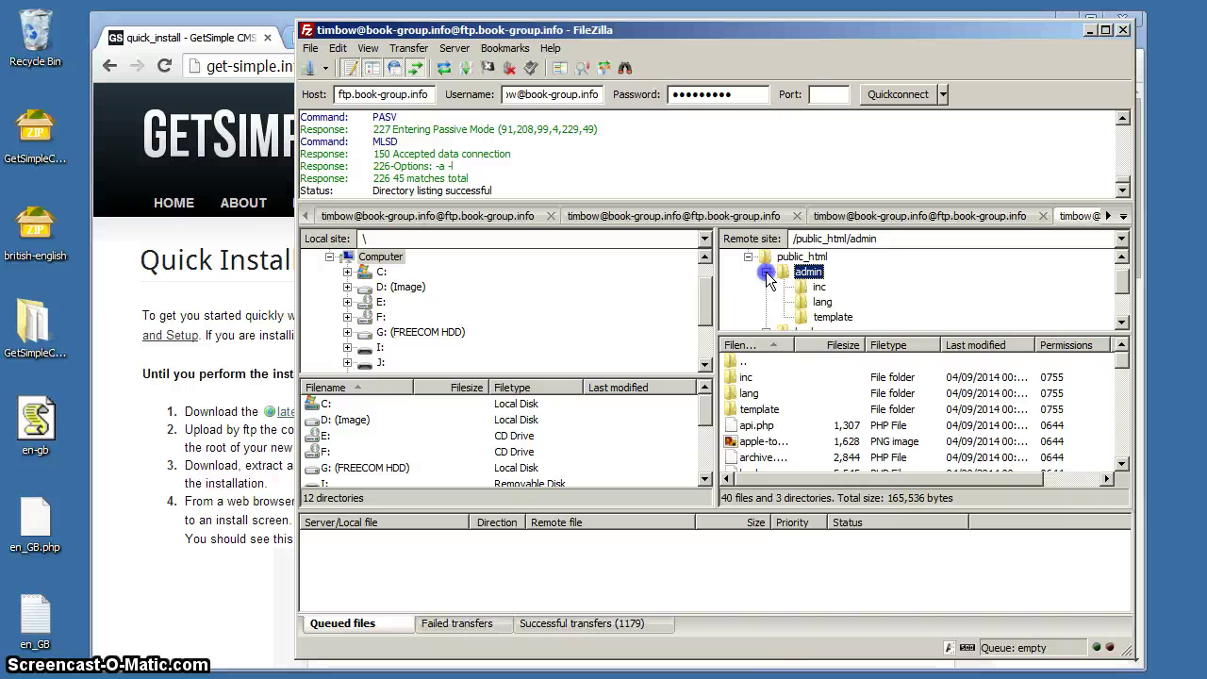
pyautogui.click(806, 300)
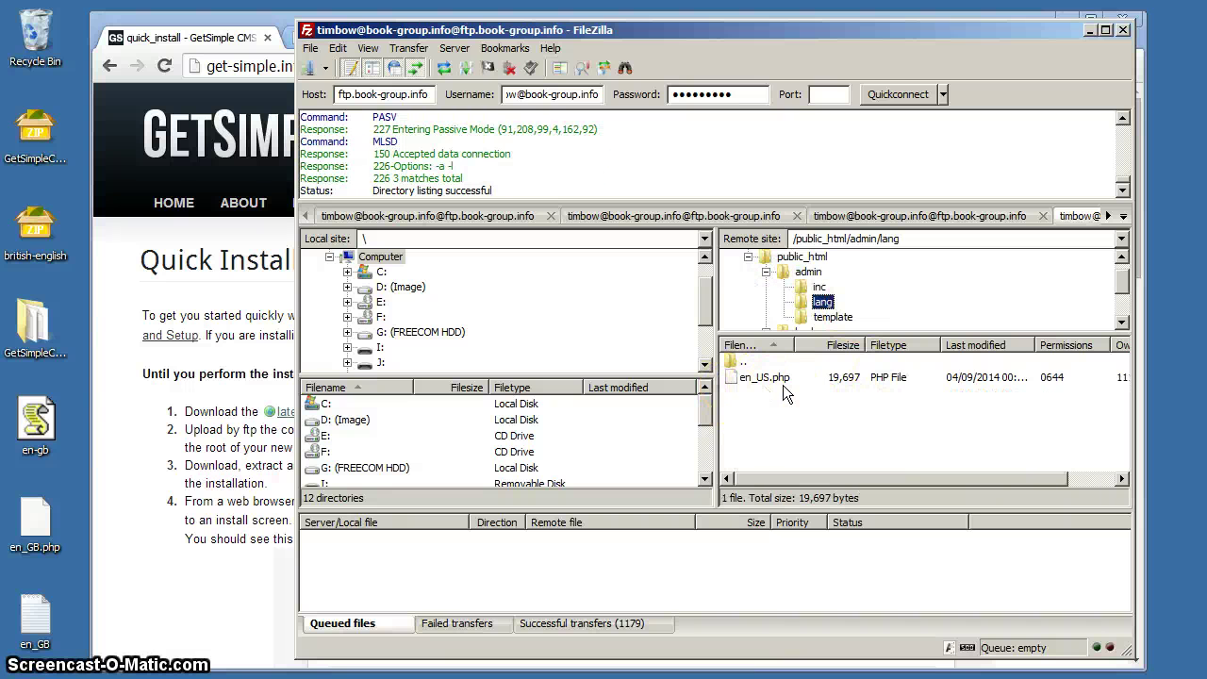
pyautogui.moveTo(38, 431); pyautogui.dragTo(801, 419)
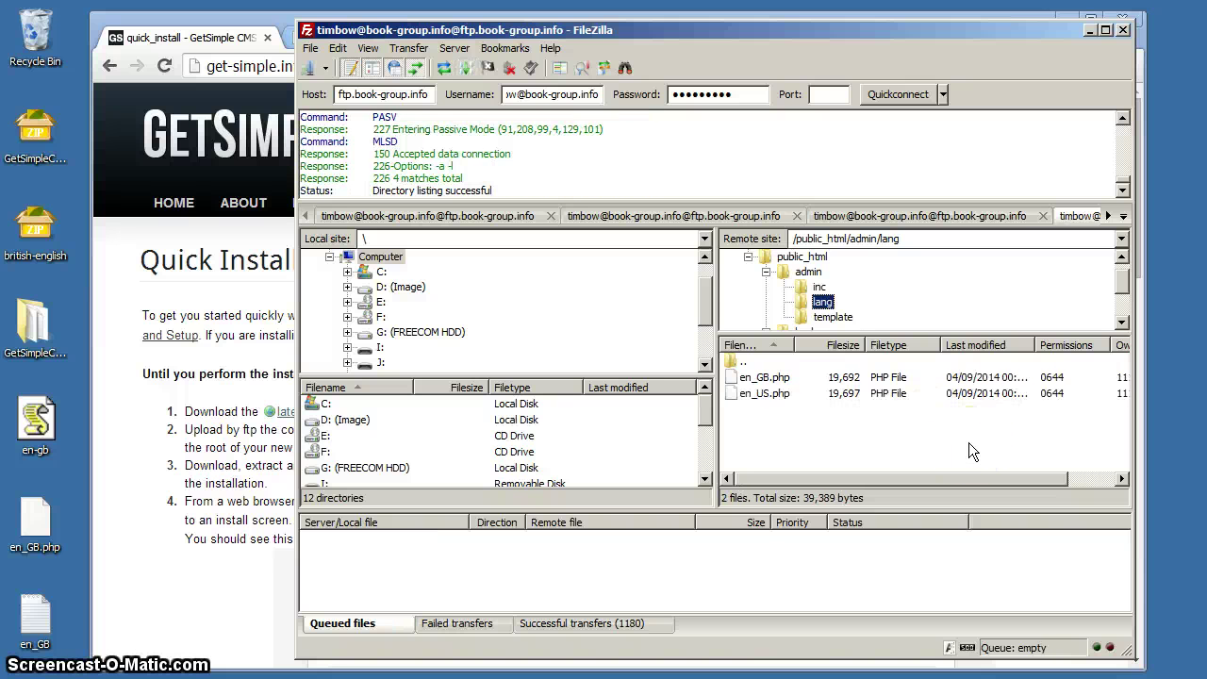
# Step: Load book-group.info/admin in Chrome to open the GetSimple installation check
pyautogui.click(1089, 30)
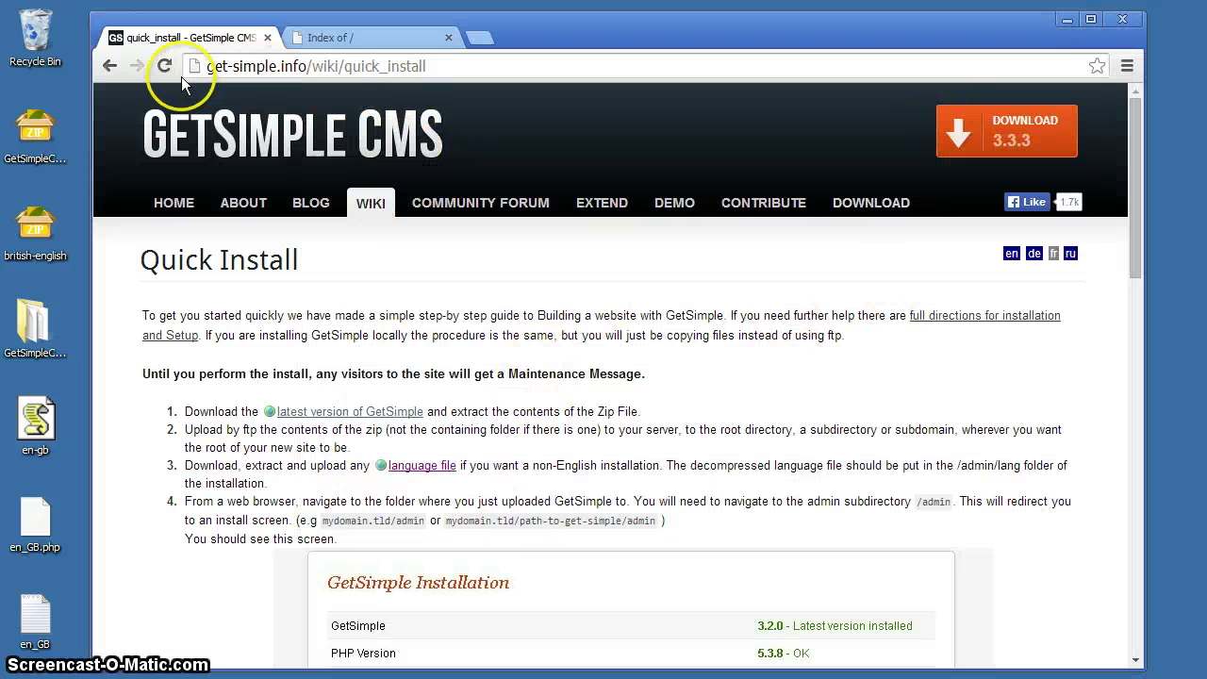
pyautogui.click(390, 37)
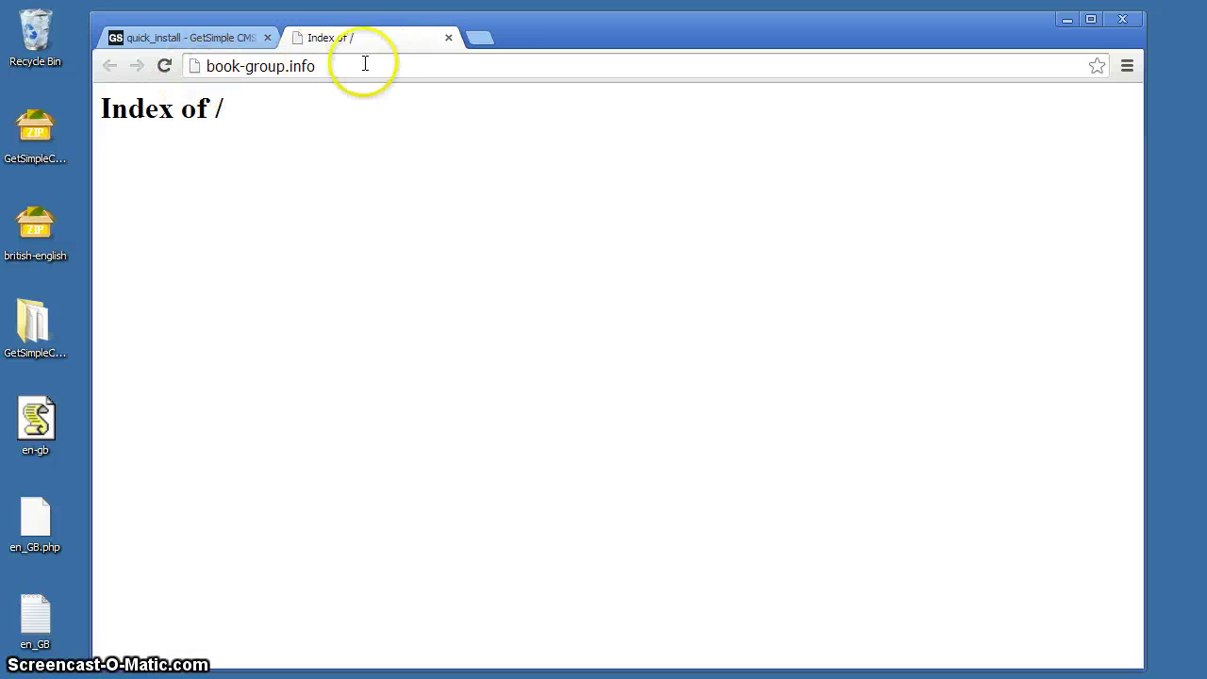
pyautogui.click(165, 66)
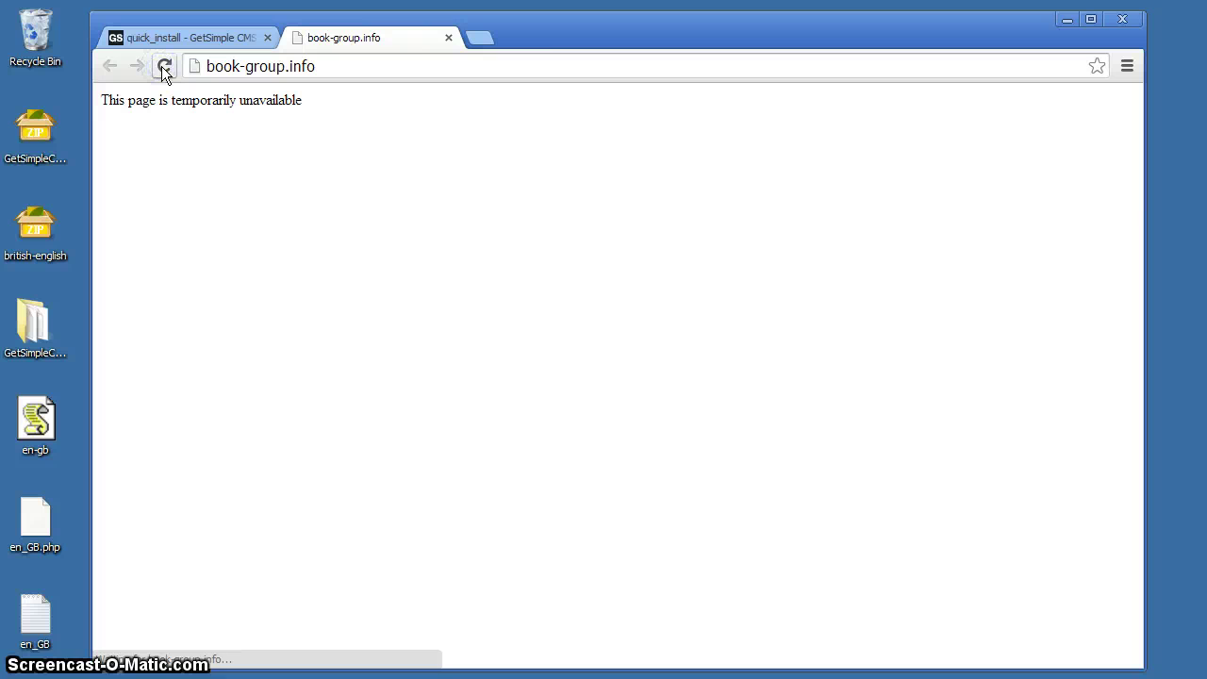
pyautogui.click(348, 66)
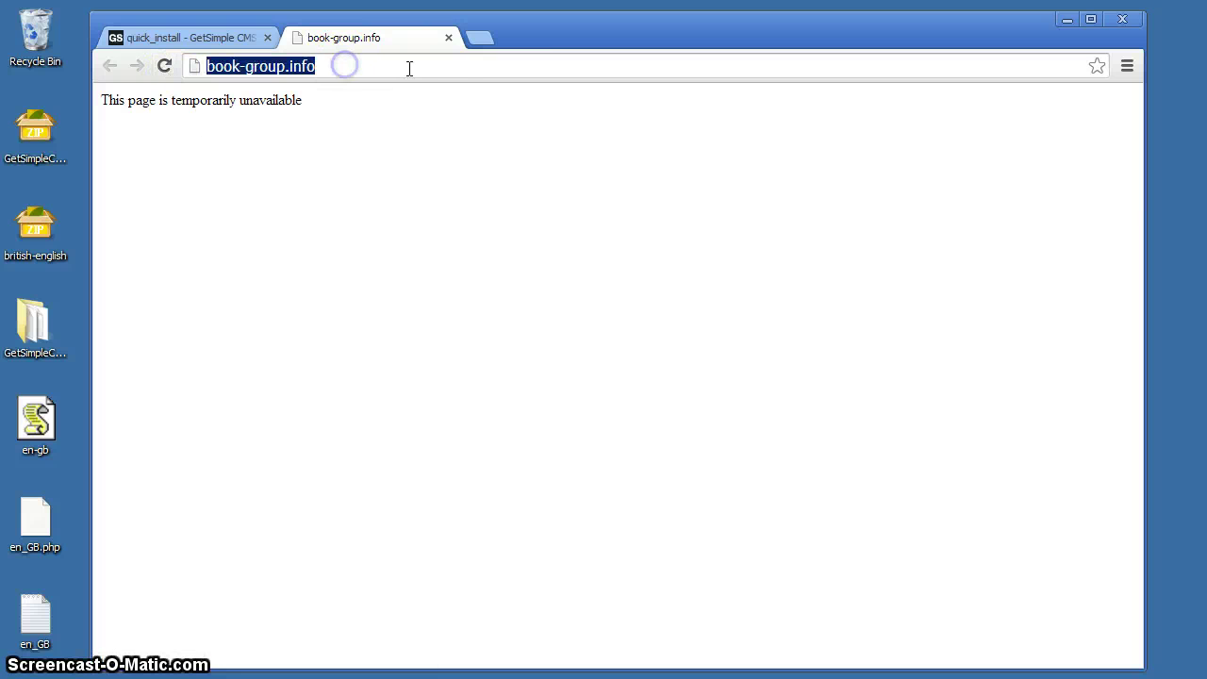
pyautogui.click(378, 67)
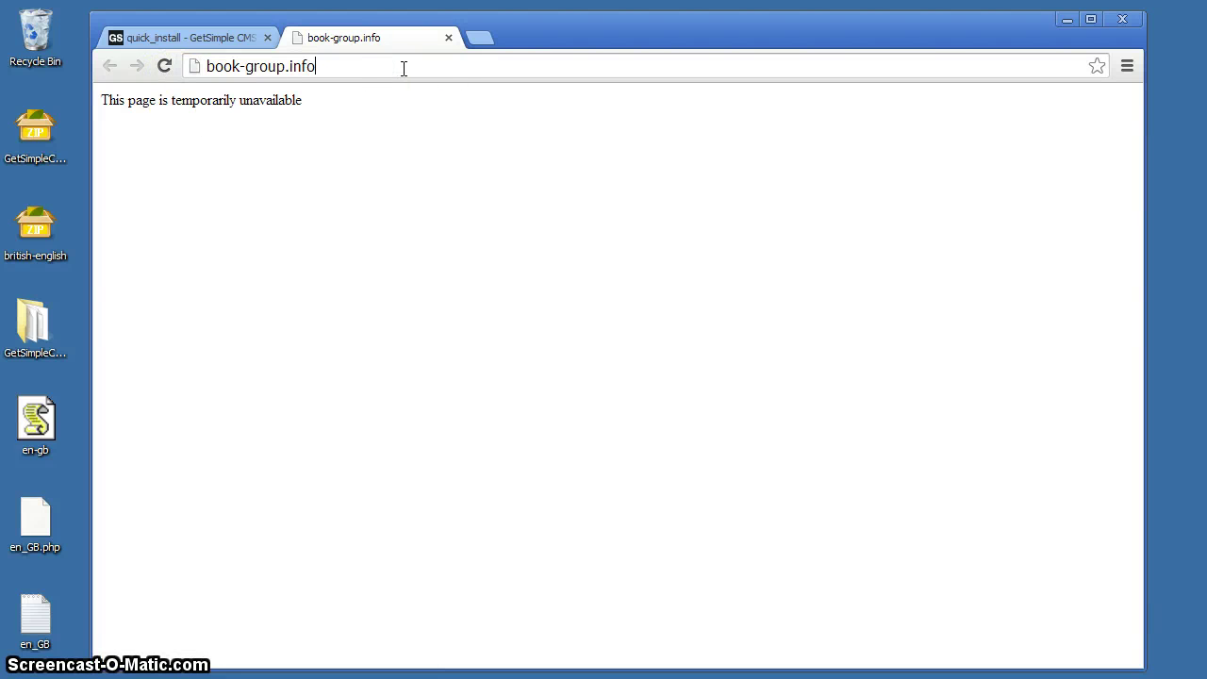
pyautogui.write('/')
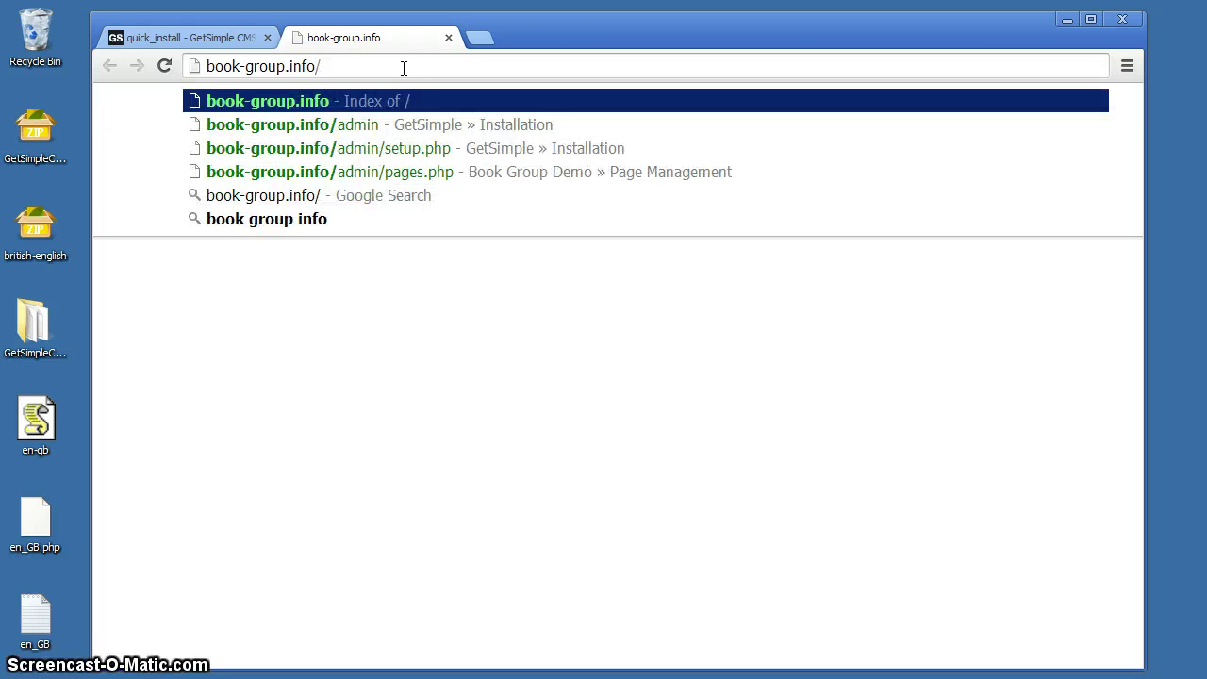
pyautogui.write('admin')
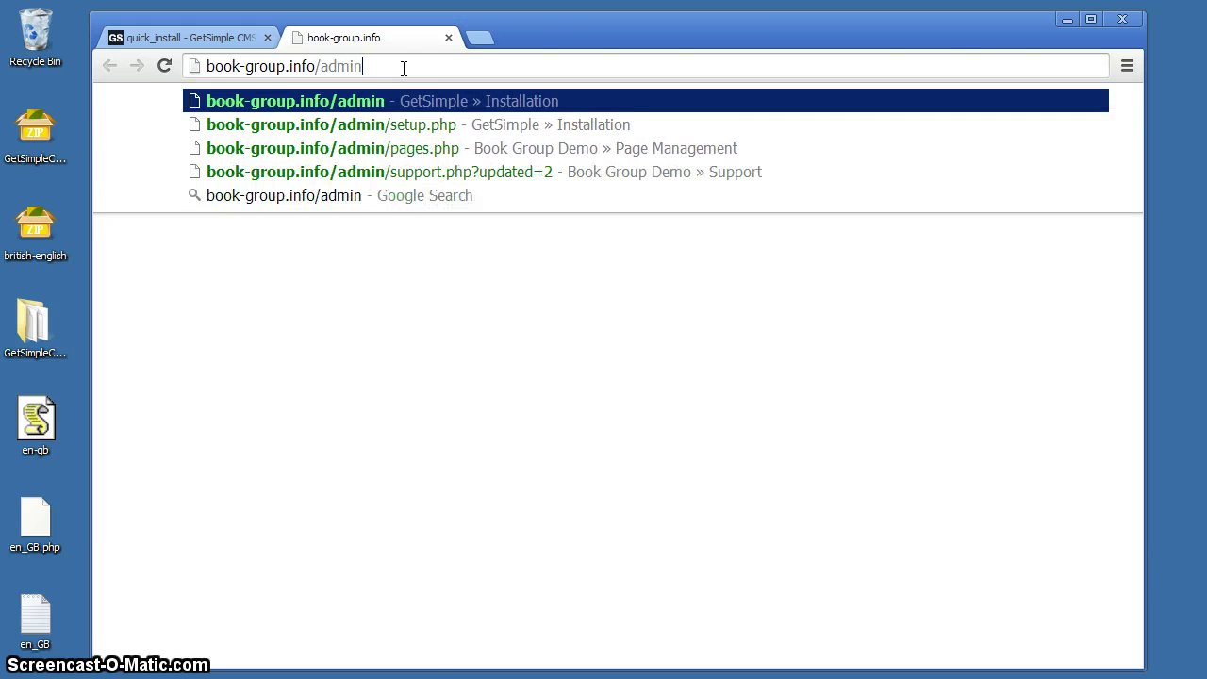
pyautogui.press('Return')
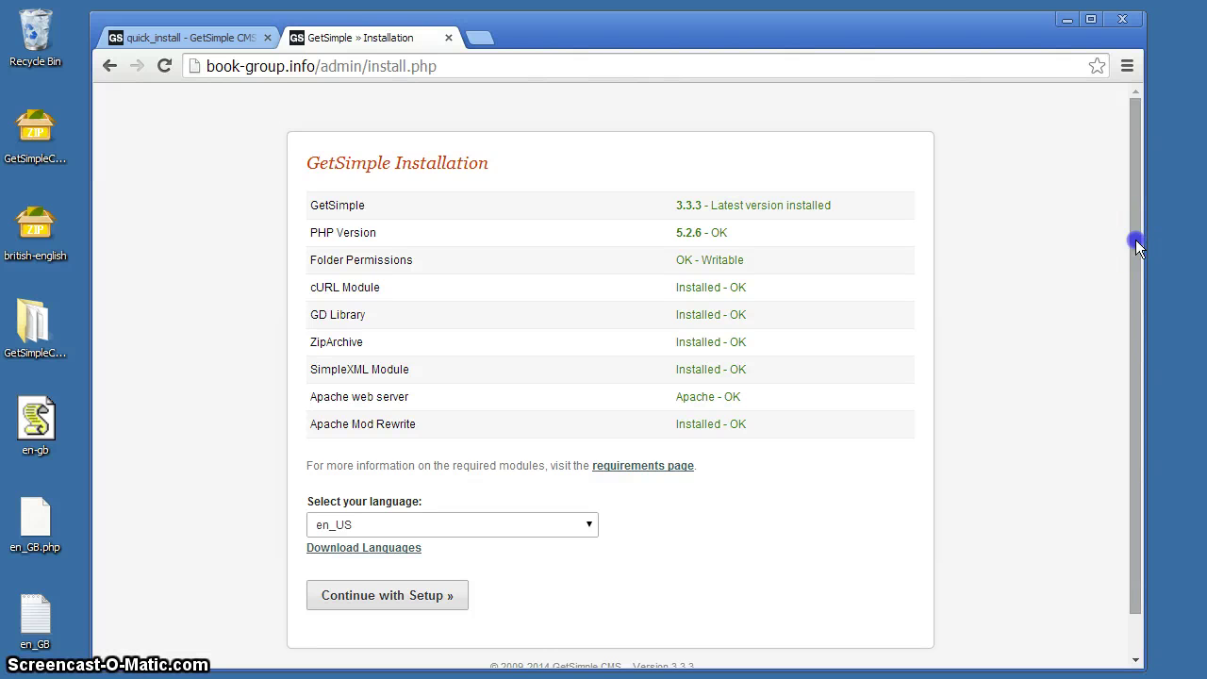
# Step: Pick en_GB as the installer language and continue with setup
pyautogui.moveTo(1135, 240); pyautogui.dragTo(1138, 286)
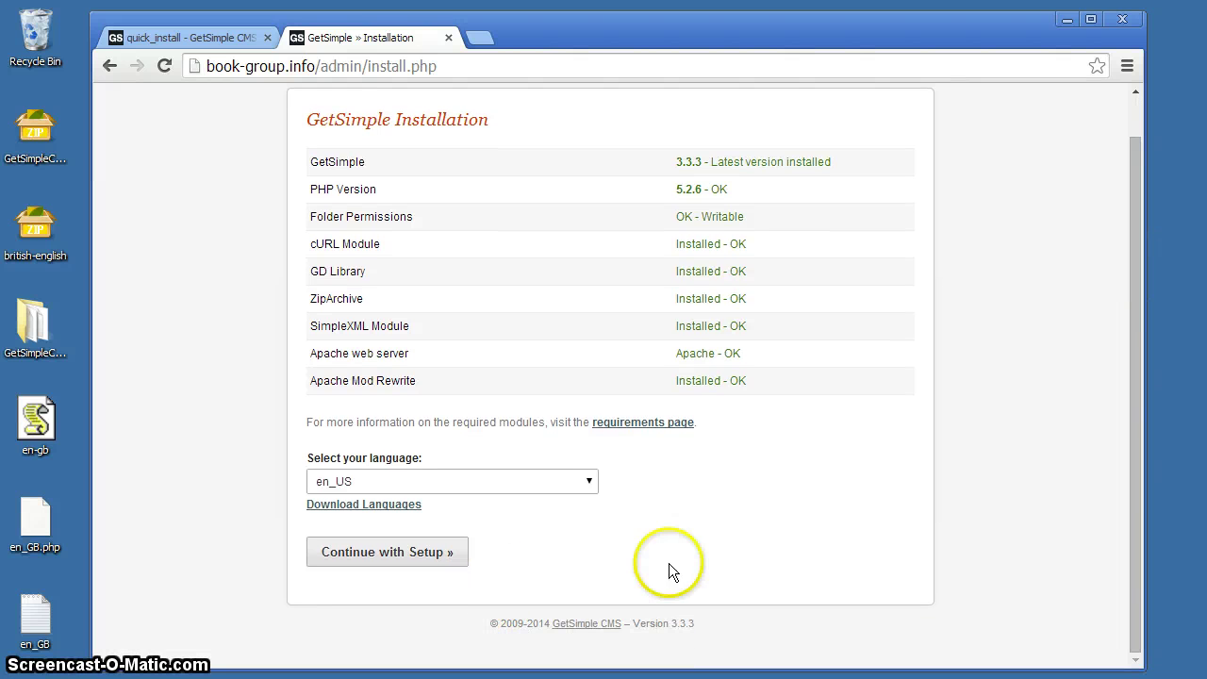
pyautogui.click(589, 484)
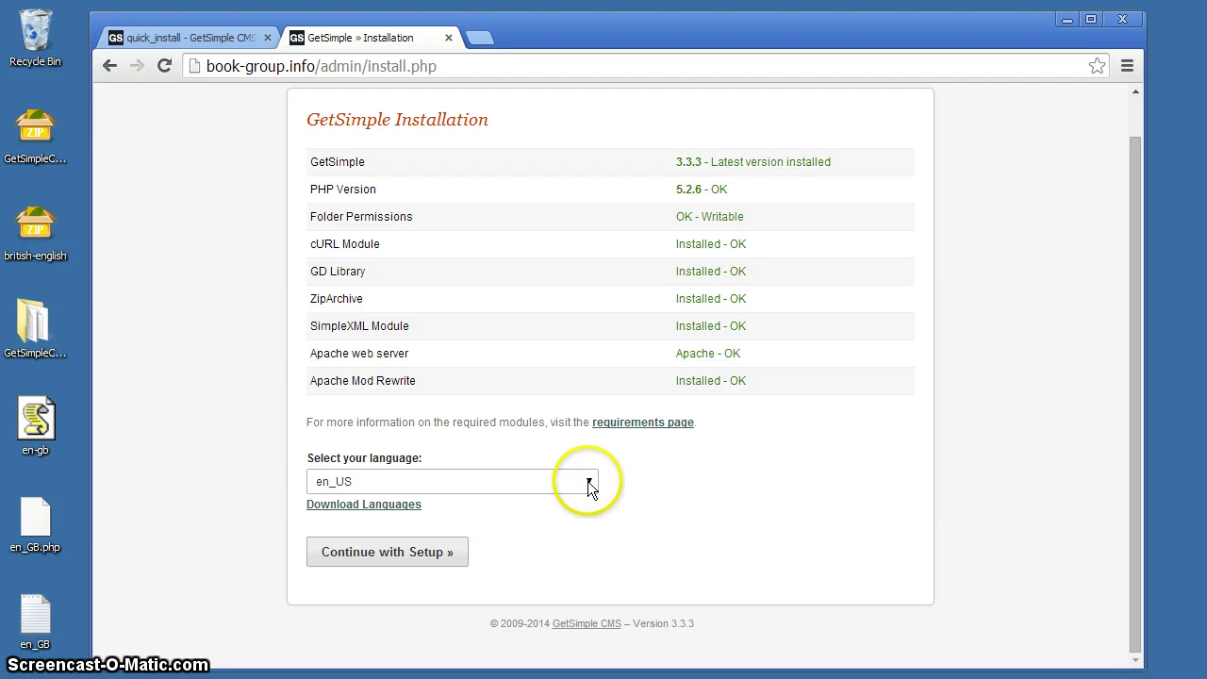
pyautogui.click(589, 479)
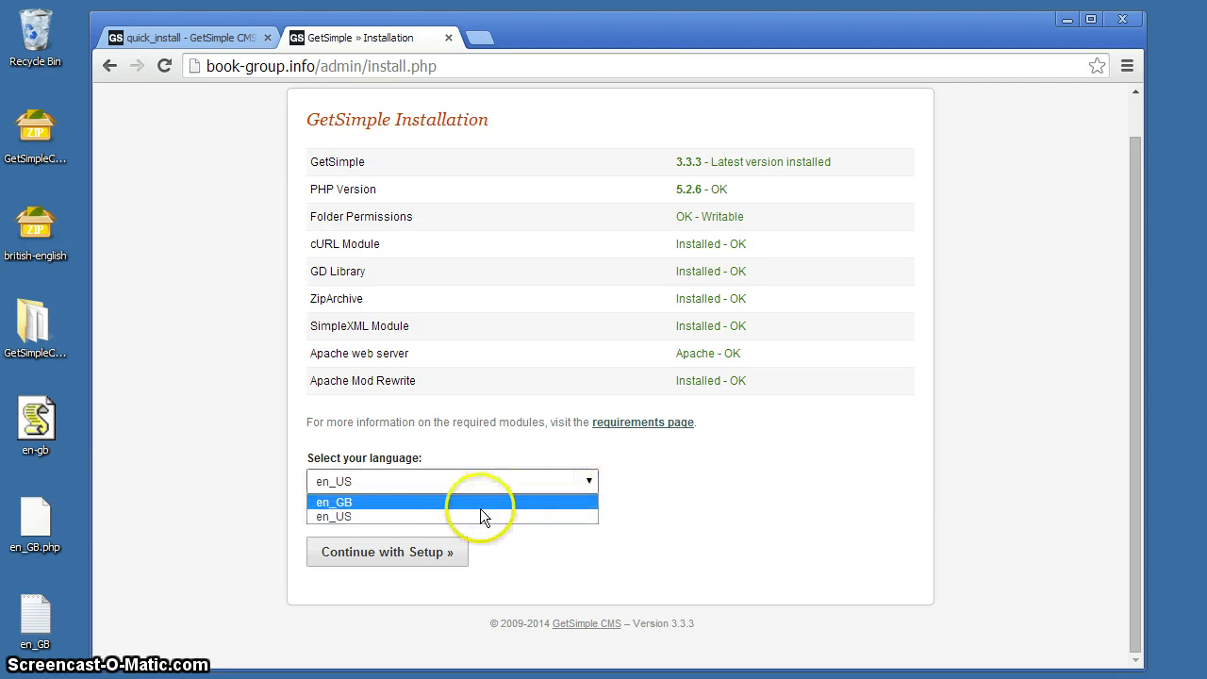
pyautogui.click(348, 503)
pyautogui.click(365, 600)
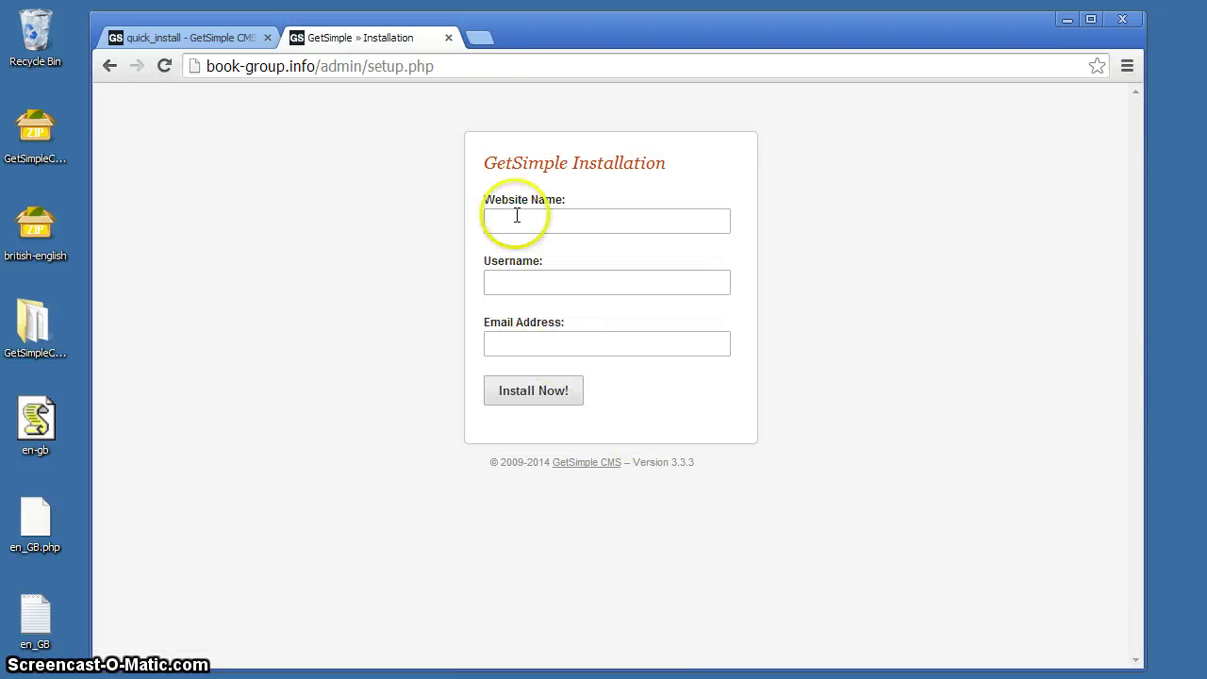
# Step: Enter website name Book Group Demo plus the autofilled admin username and e-mail, then install
pyautogui.click(508, 216)
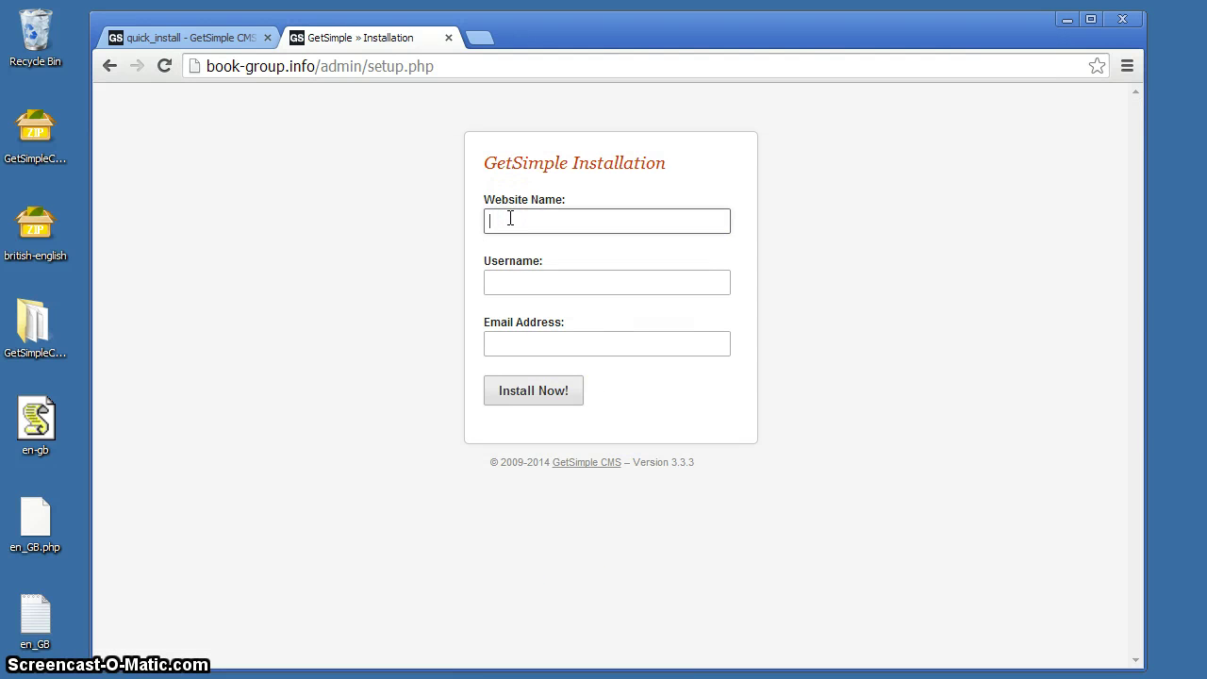
pyautogui.write('Book')
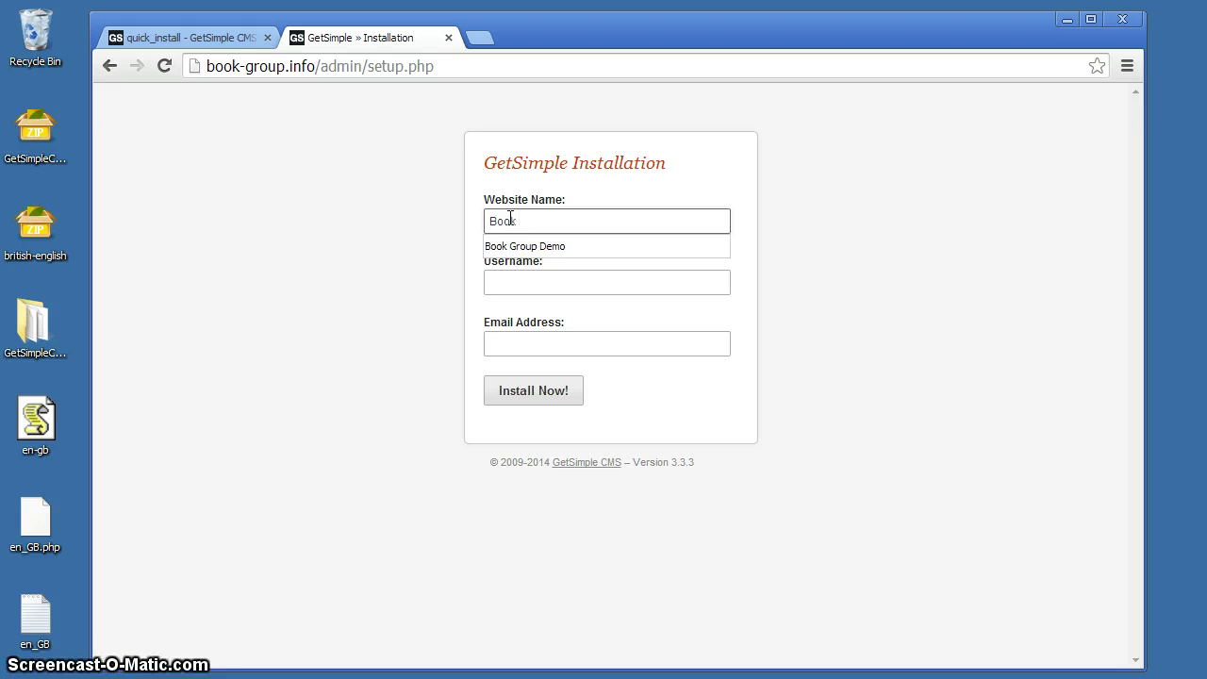
pyautogui.click(513, 247)
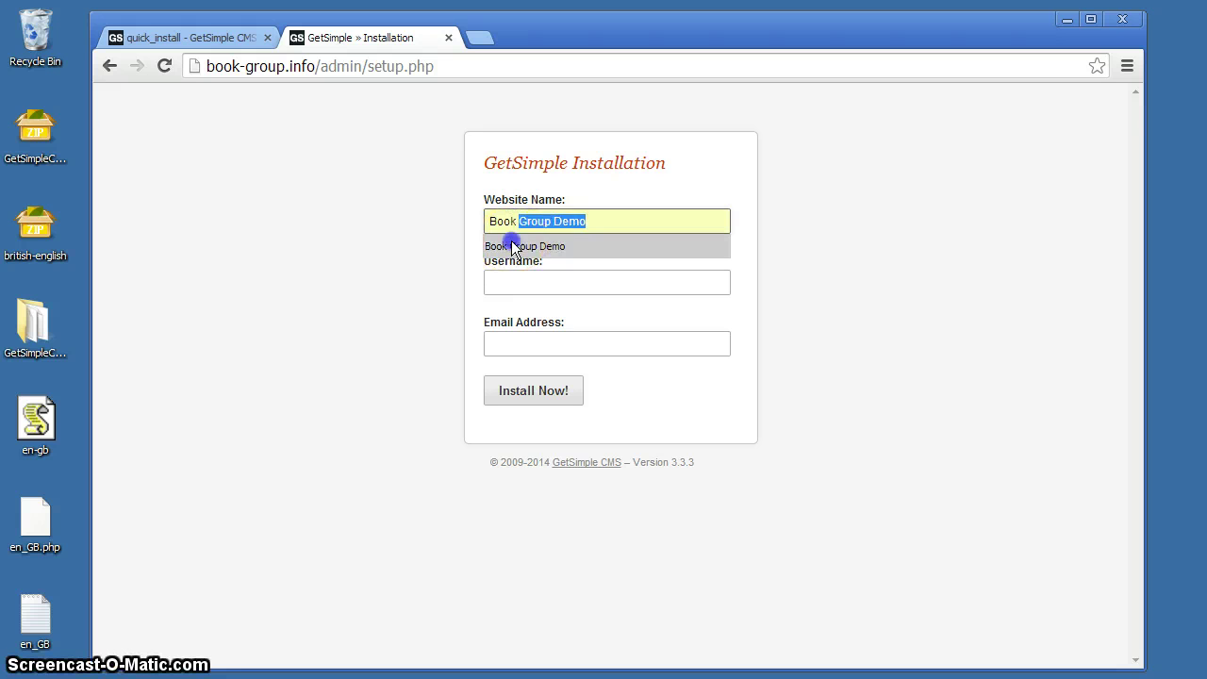
pyautogui.click(517, 280)
pyautogui.write('t')
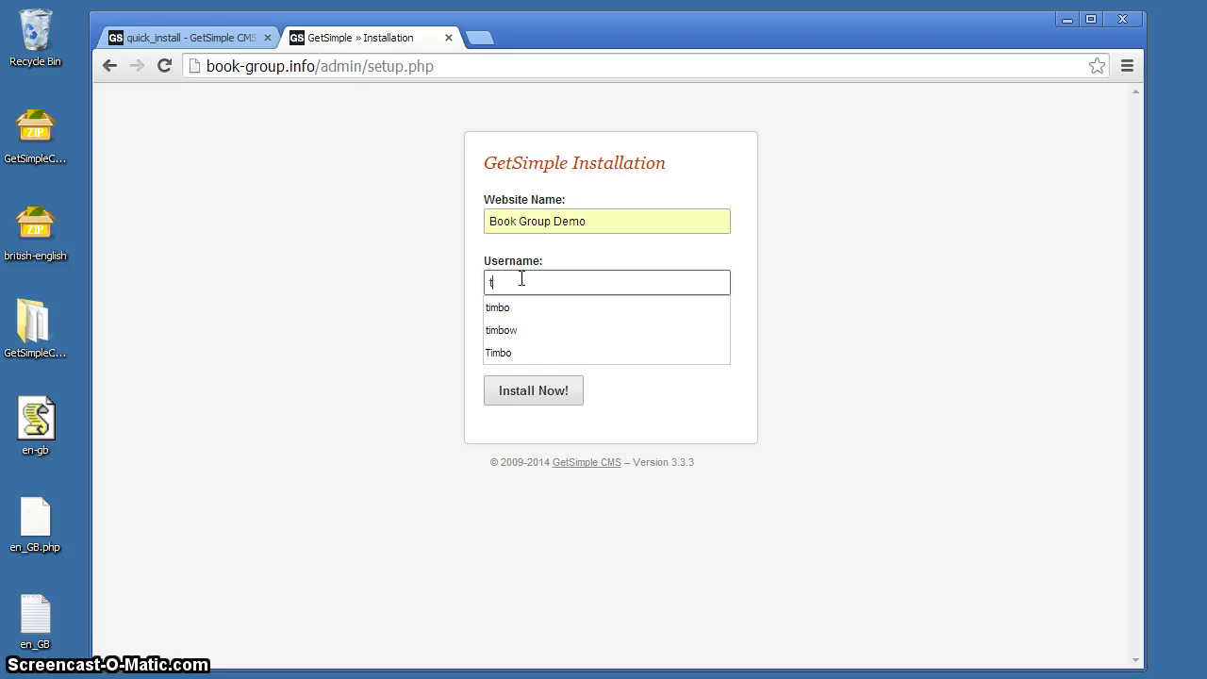
pyautogui.write('i')
pyautogui.click(495, 327)
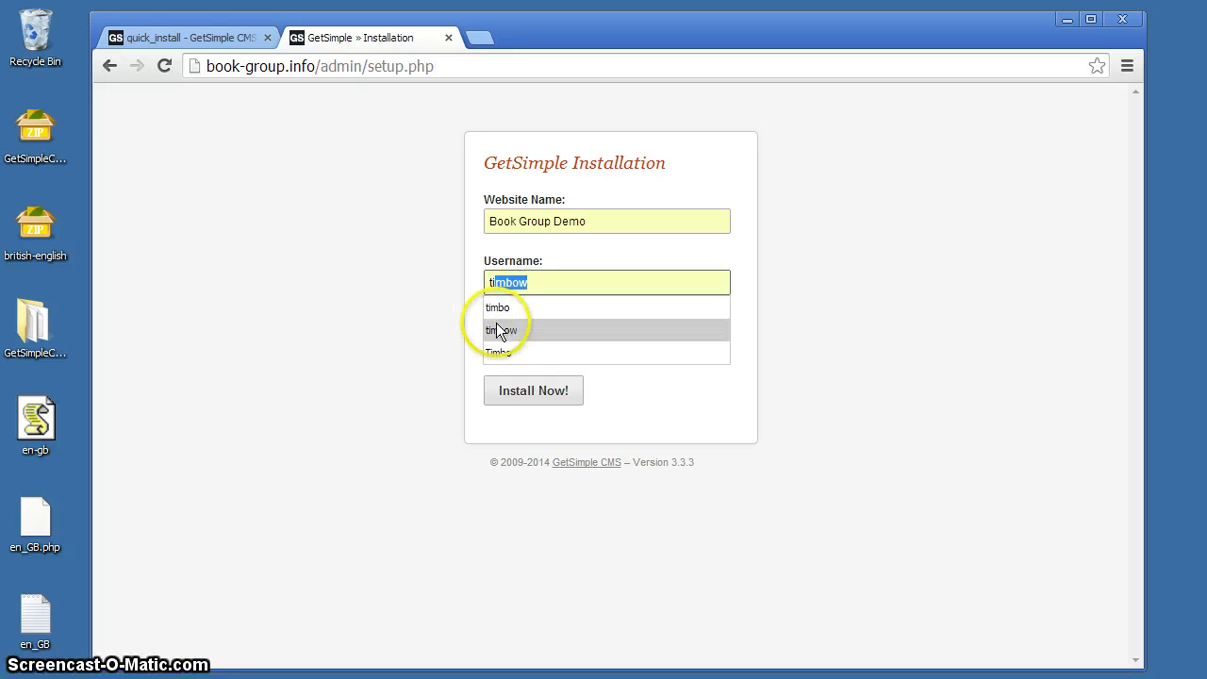
pyautogui.click(526, 344)
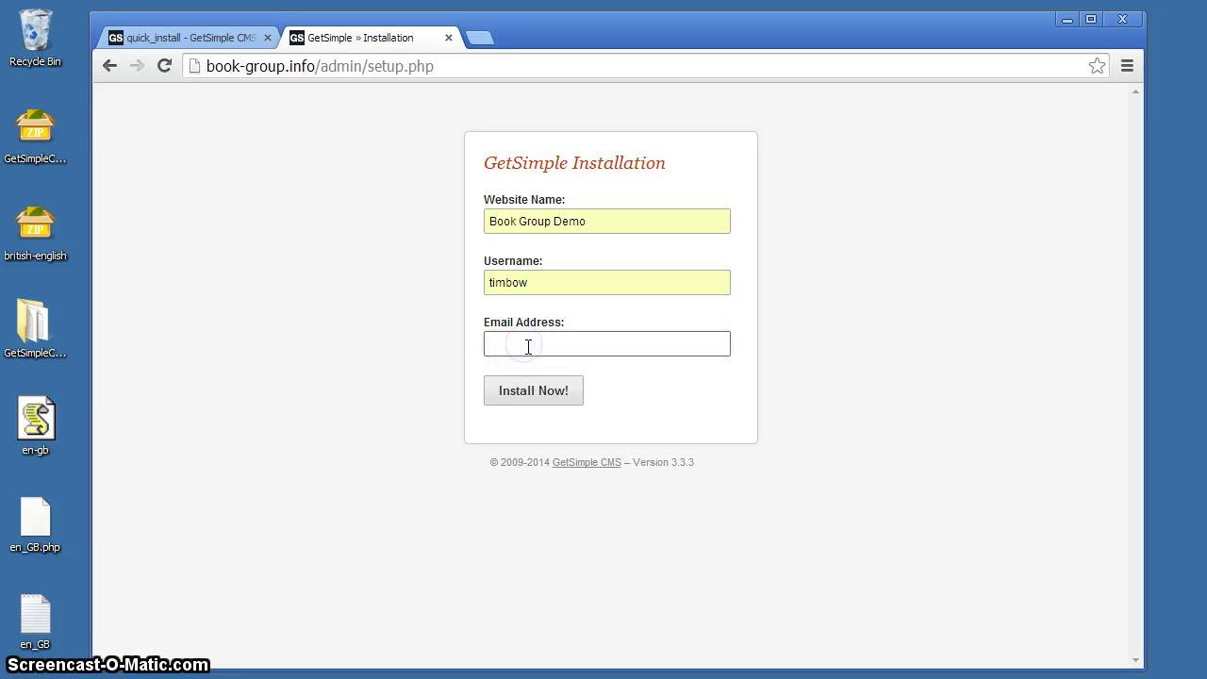
pyautogui.write('email')
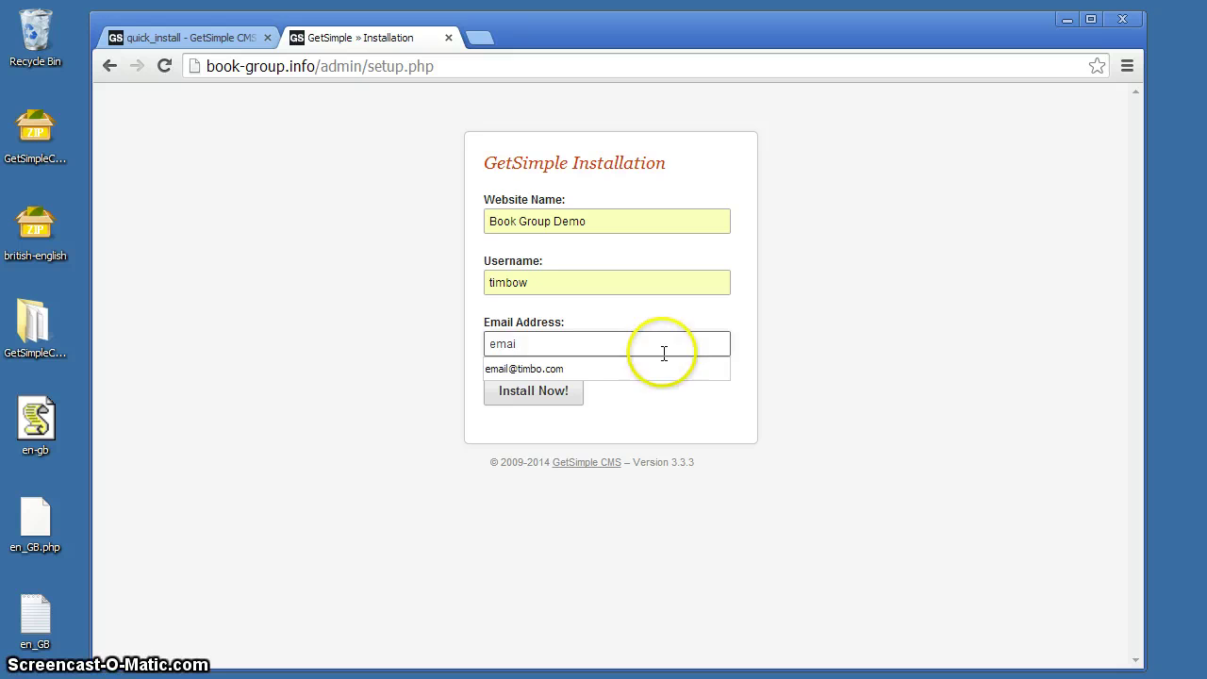
pyautogui.click(538, 367)
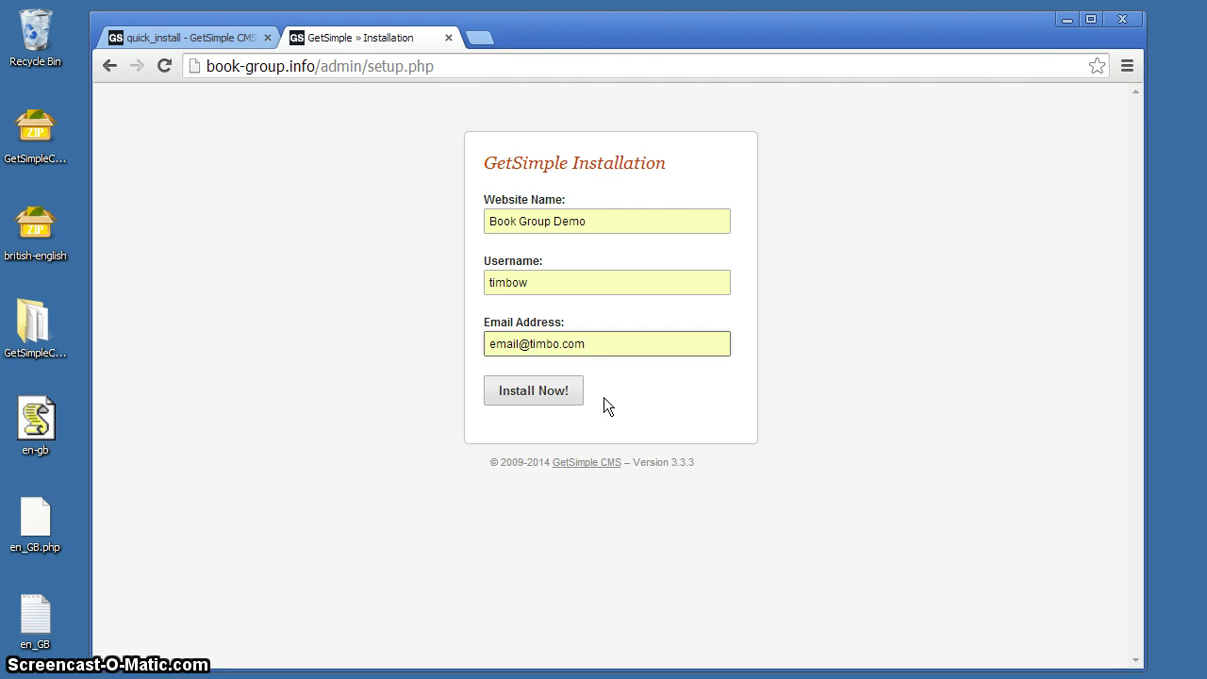
pyautogui.click(570, 396)
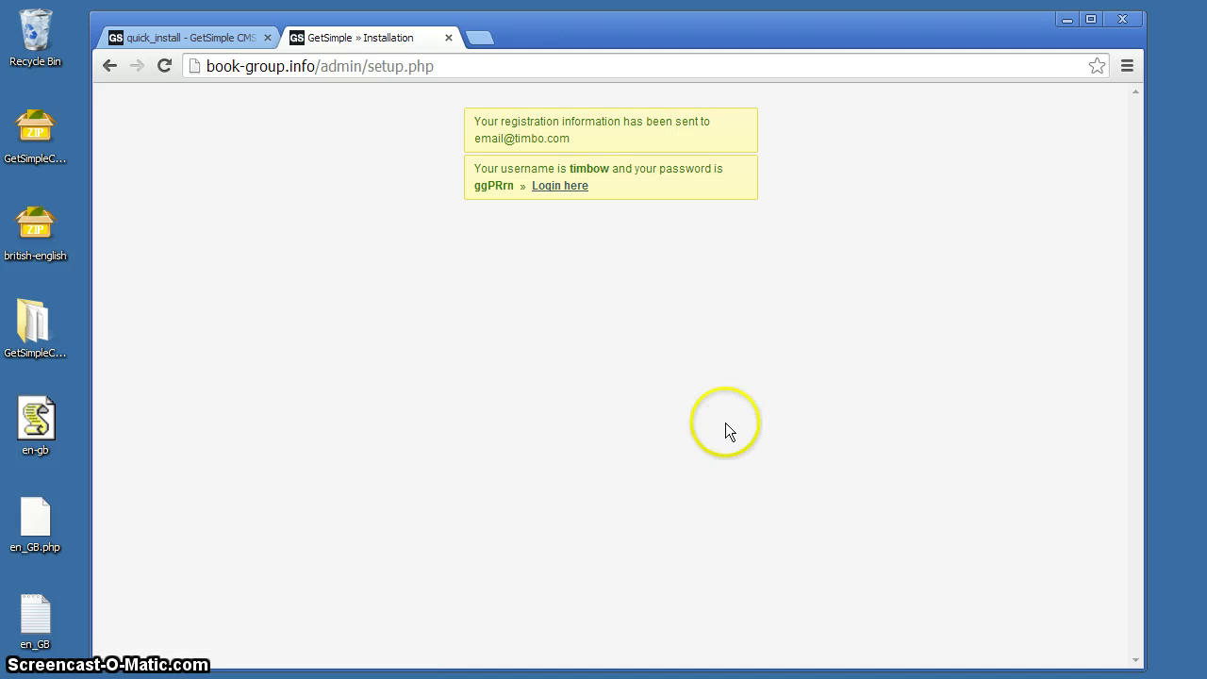
# Step: Log in to the admin and replace the generated password with a new one, confirmed and saved
pyautogui.click(562, 188)
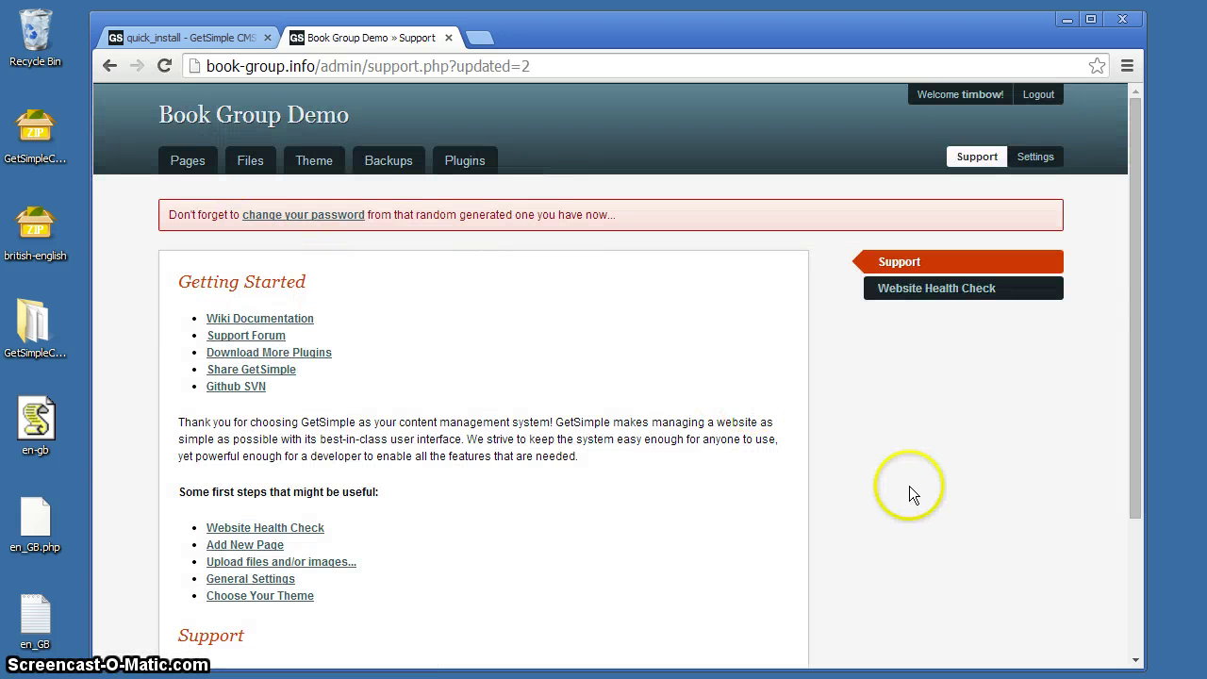
pyautogui.click(304, 217)
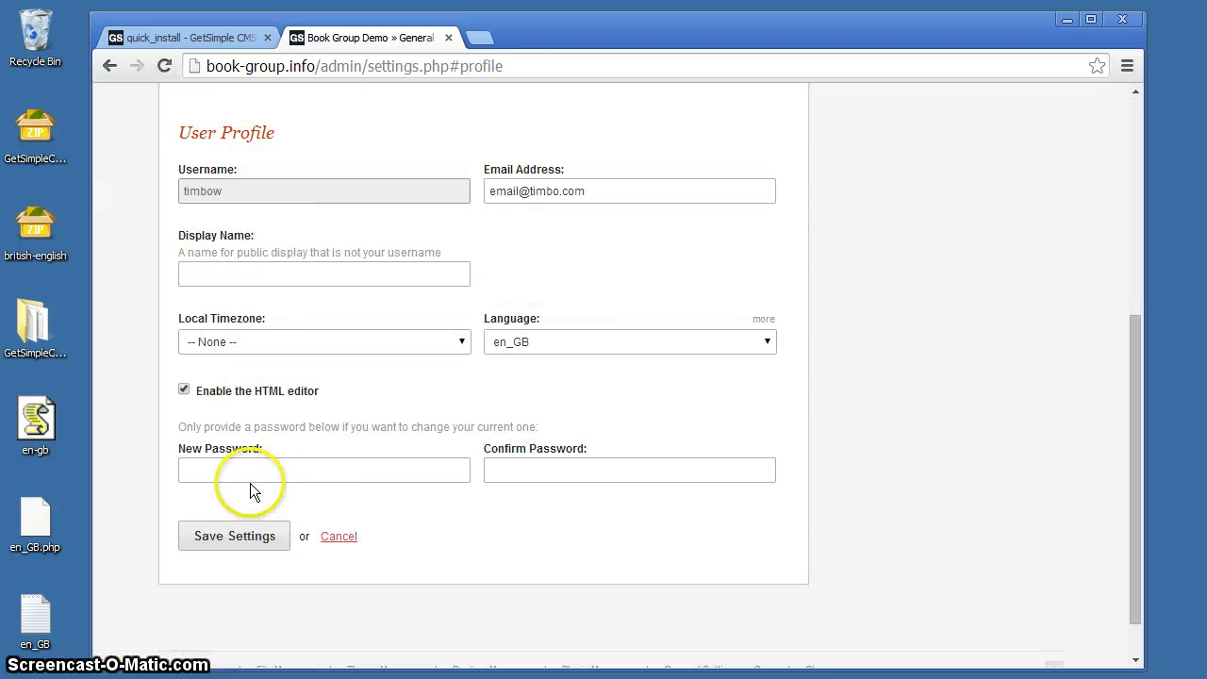
pyautogui.click(248, 474)
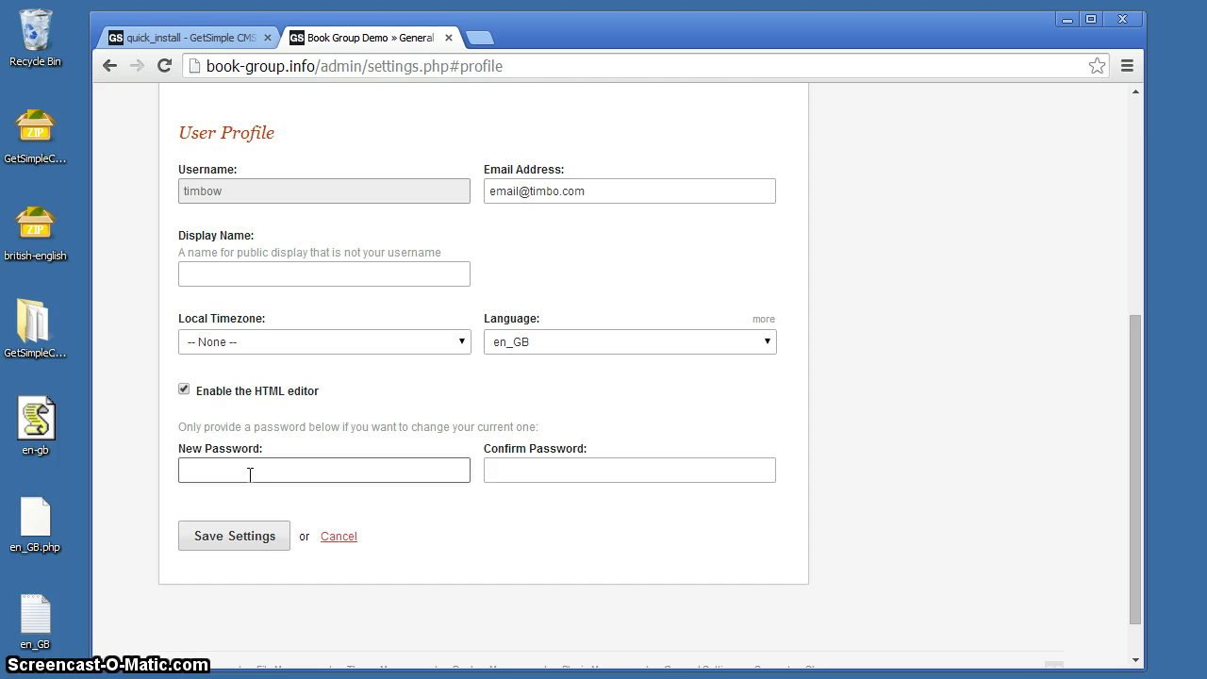
pyautogui.write('p')
pyautogui.press('Tab')
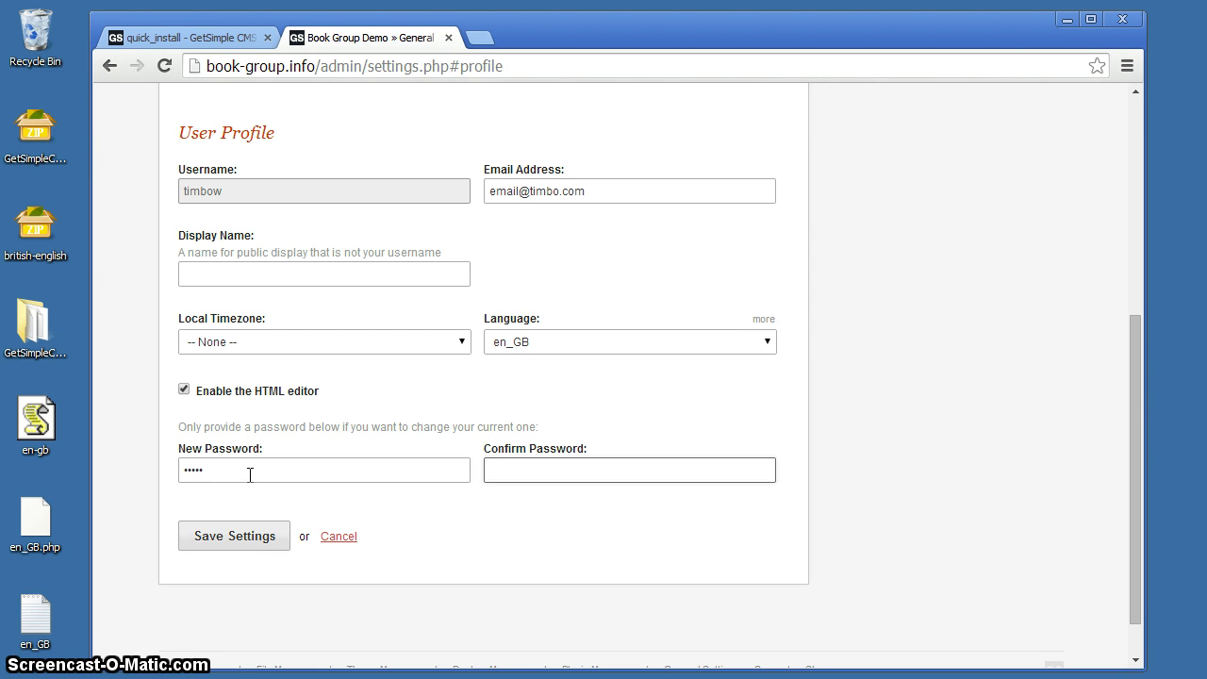
pyautogui.write('pass')
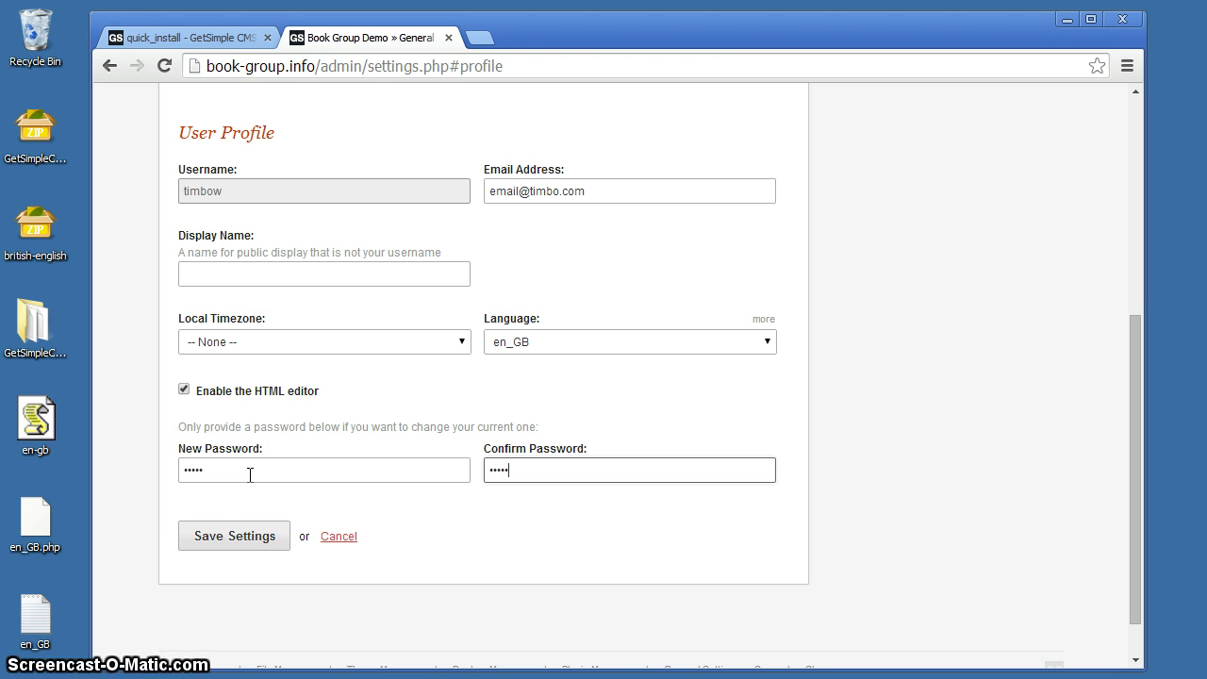
pyautogui.click(237, 539)
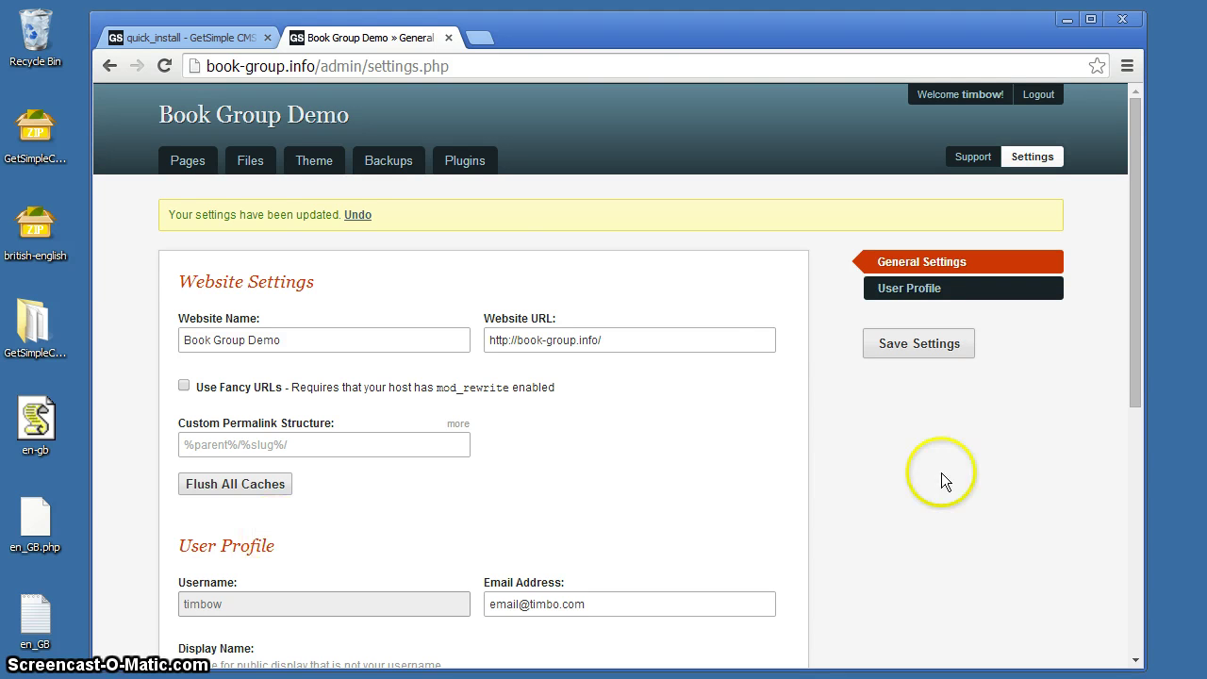
# Step: Open Pages to see the single Welcome to GetSimple! page in Page Management
pyautogui.click(188, 165)
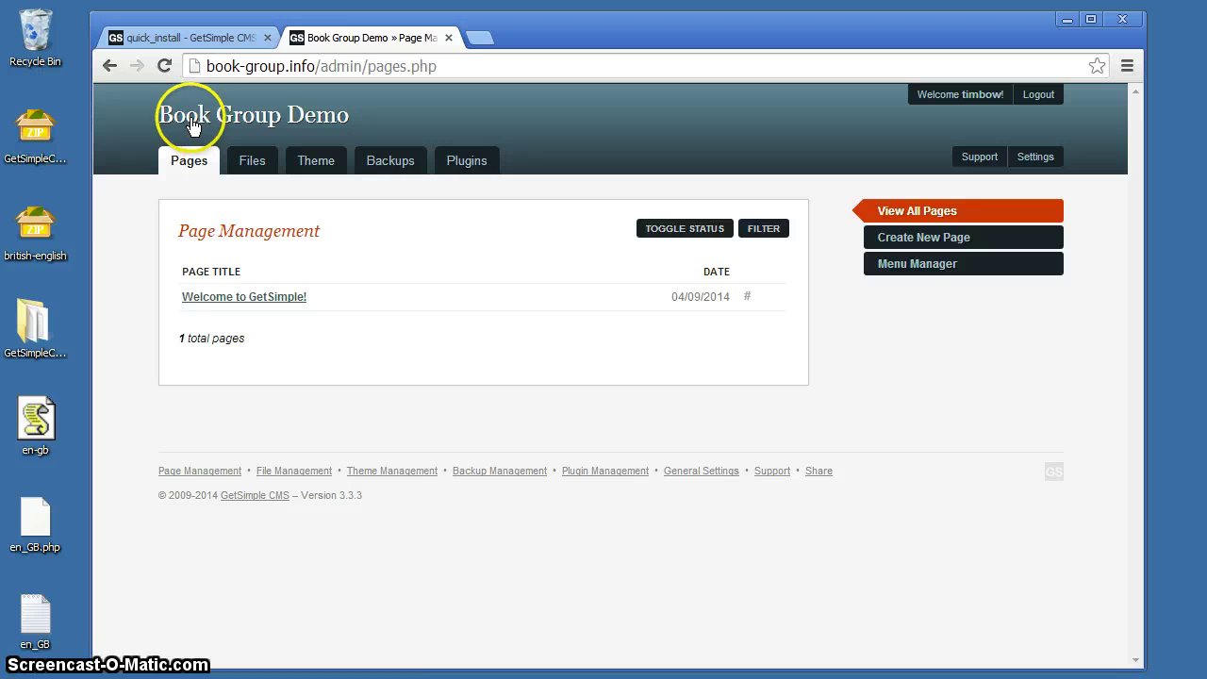
# Step: View the live Book Group Demo Welcome page in a new tab, then return to the admin pages list
pyautogui.click(272, 119)
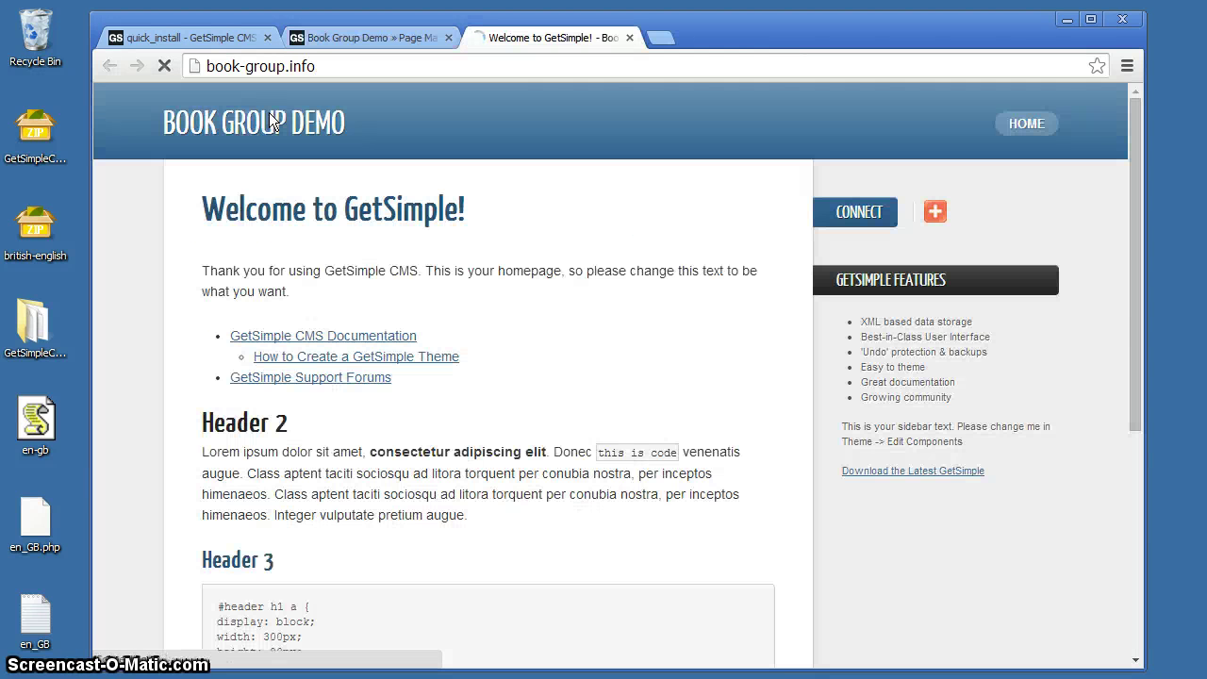
pyautogui.click(464, 532)
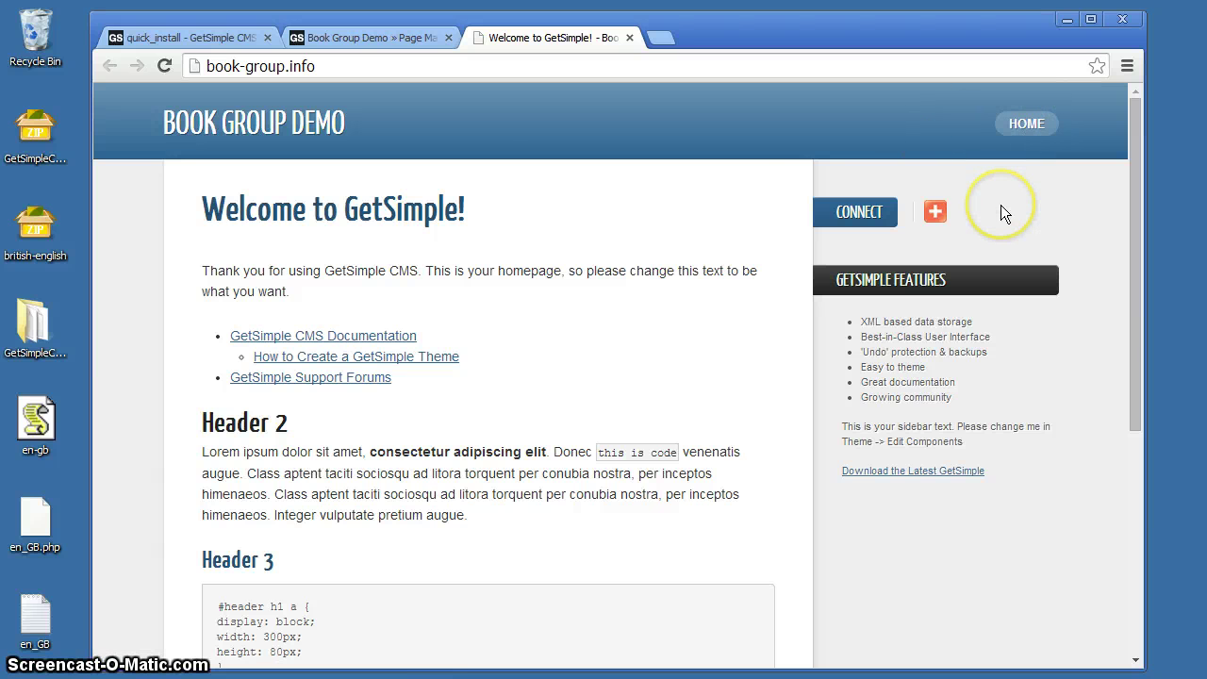
pyautogui.click(358, 37)
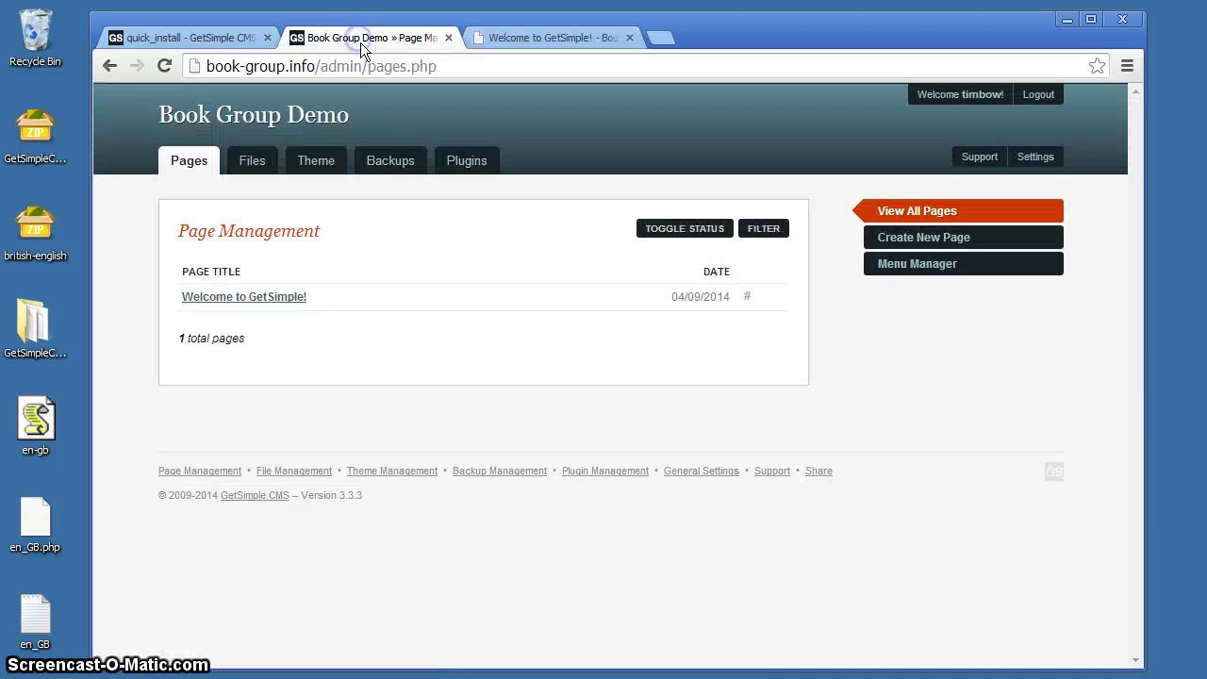
# Step: Check the Website Health Check shows version 3.3.3 with all OK, then reopen the live site
pyautogui.click(978, 158)
pyautogui.click(894, 238)
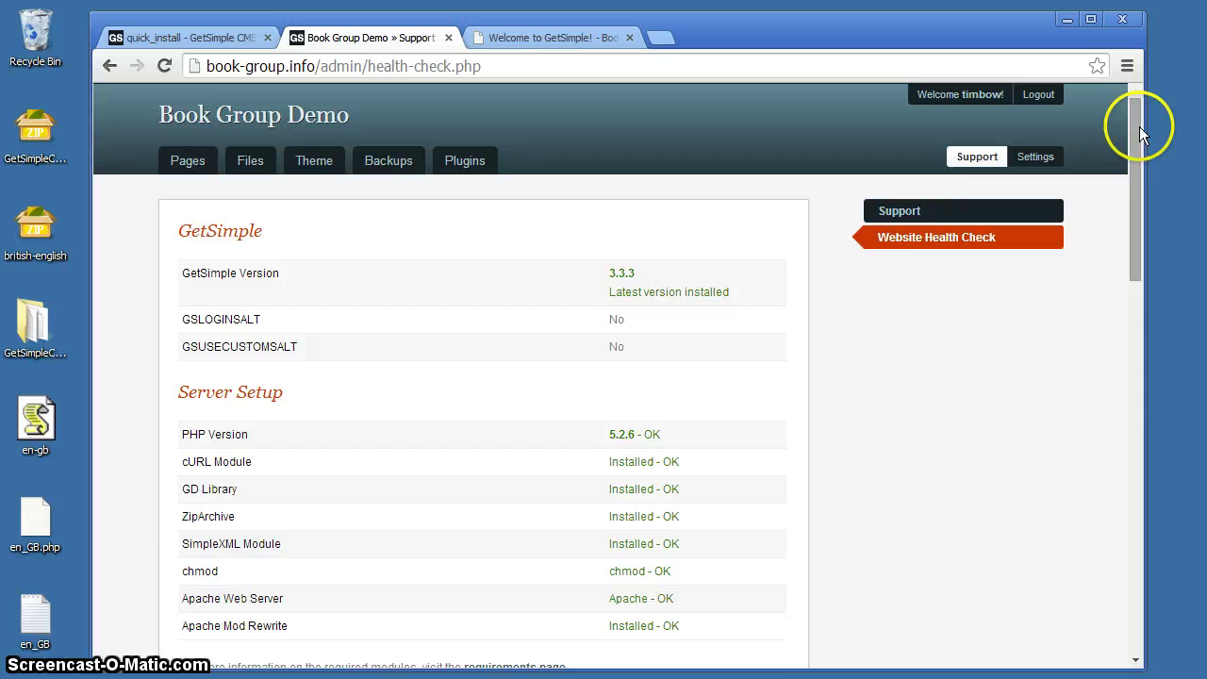
pyautogui.moveTo(1138, 129); pyautogui.dragTo(1139, 283)
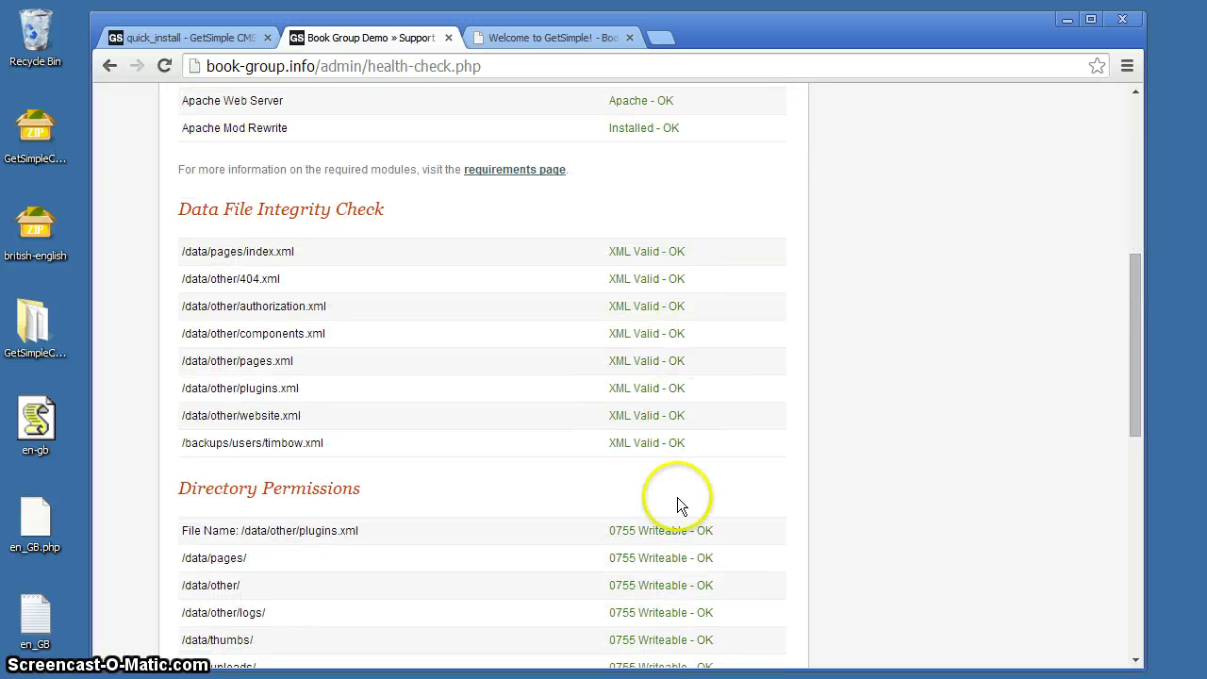
pyautogui.moveTo(1138, 293); pyautogui.dragTo(1175, 162)
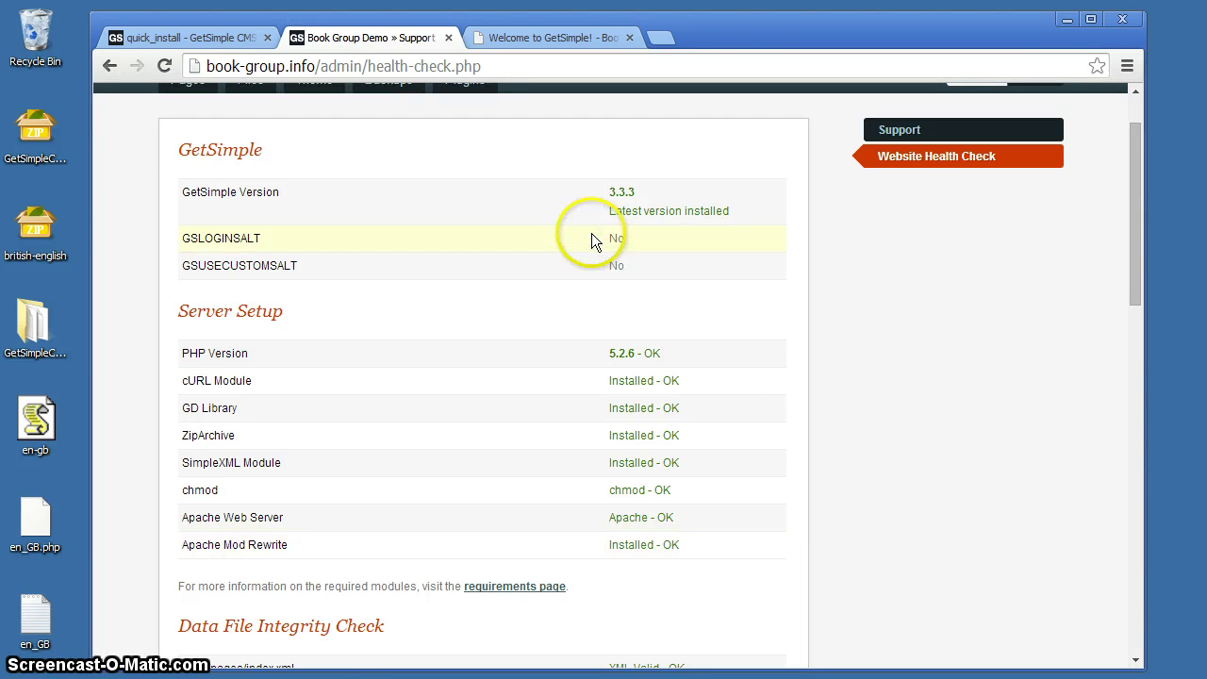
pyautogui.scroll(1, 915, 414)
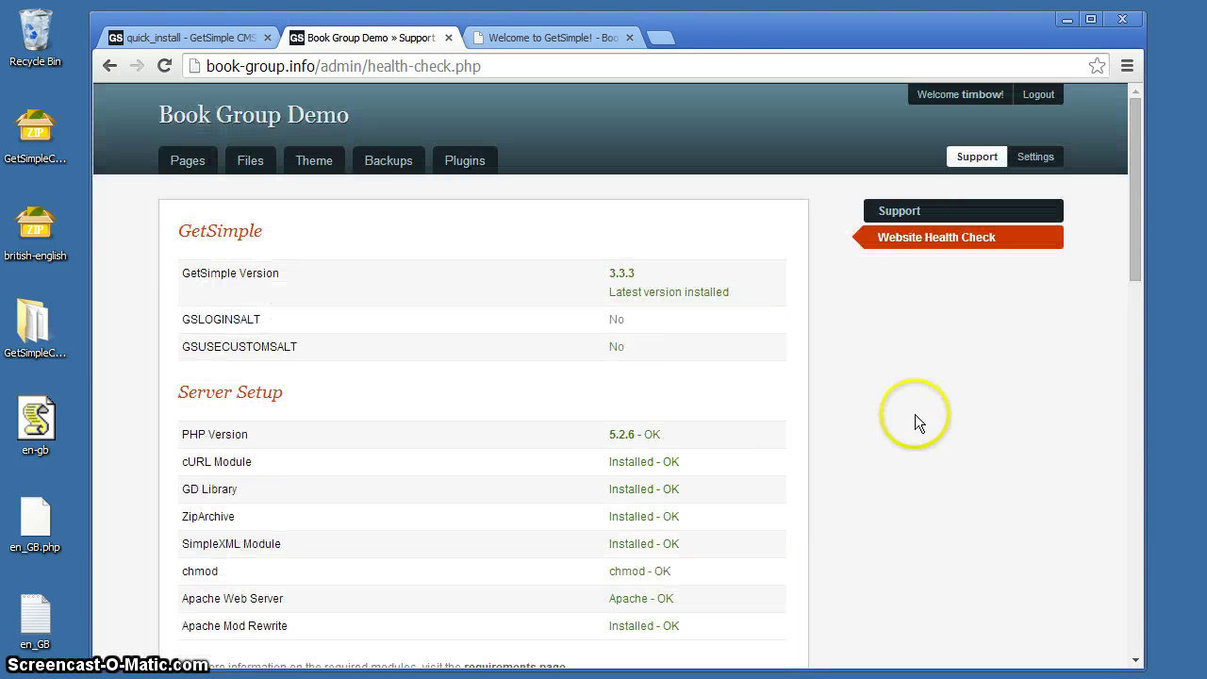
pyautogui.click(214, 136)
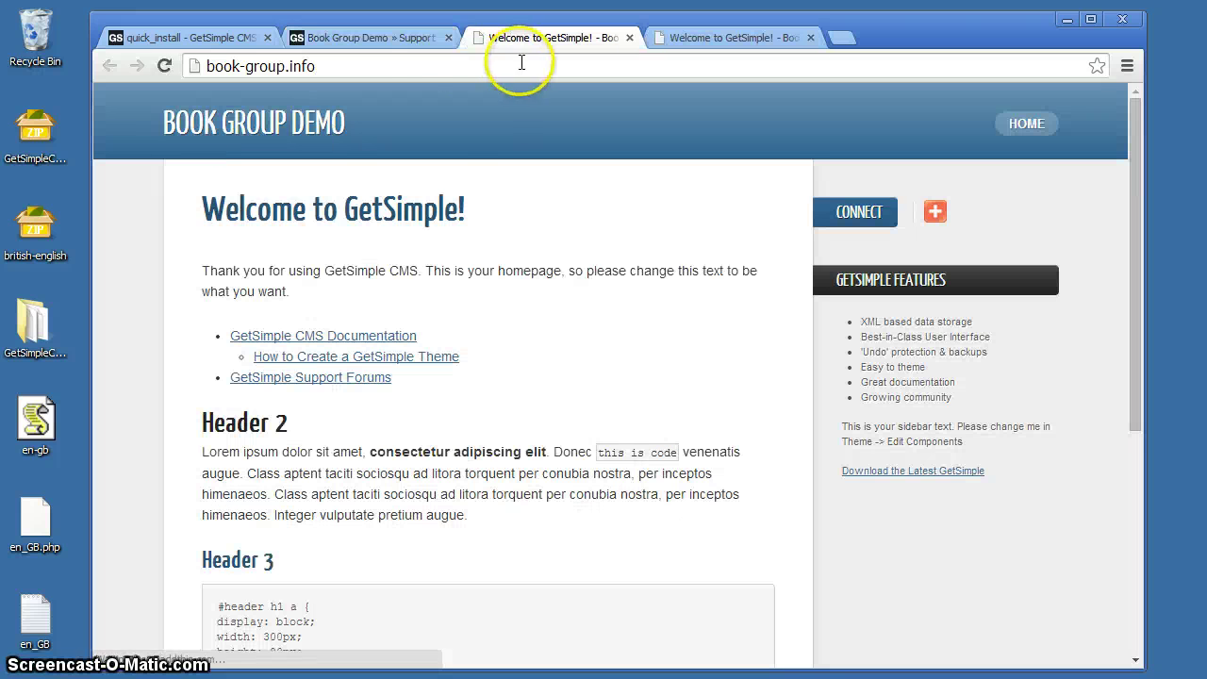